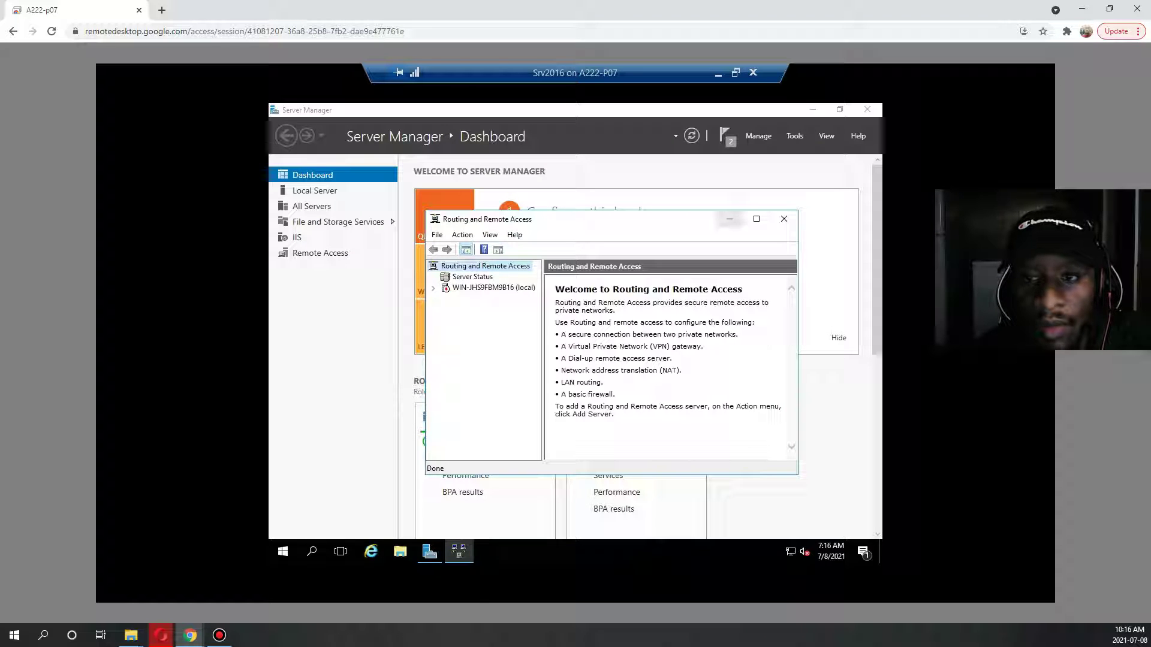
Close the Routing and Remote Access console, rename the local server to SRV2016, and restart it to apply the name
left_click(784, 219)
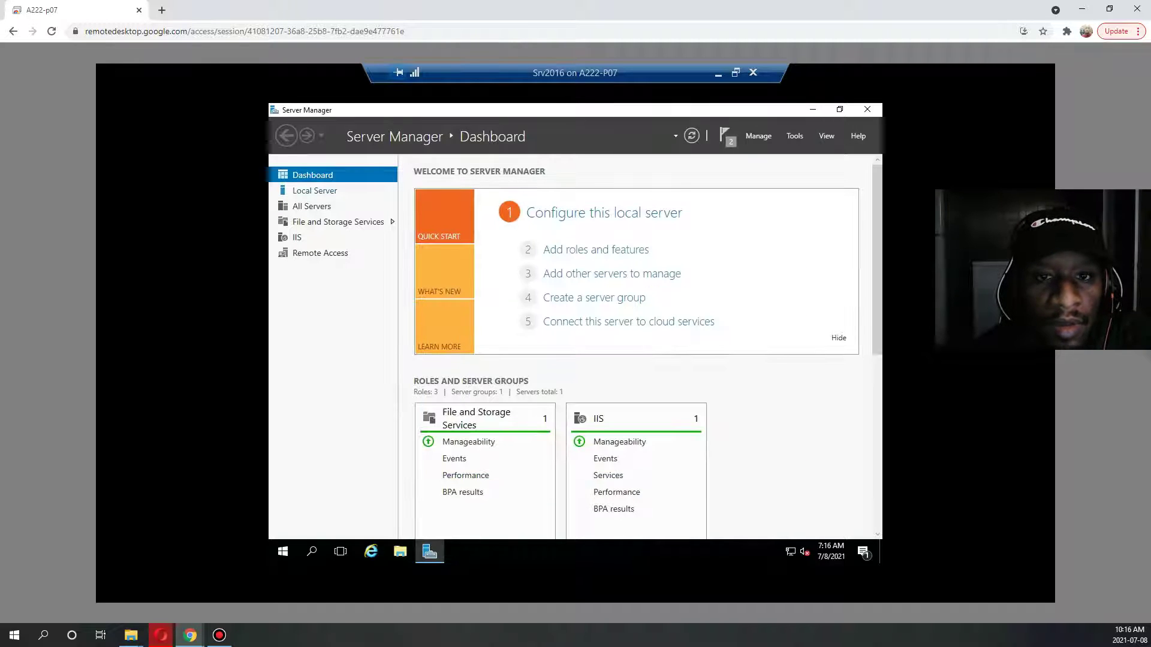
left_click(314, 191)
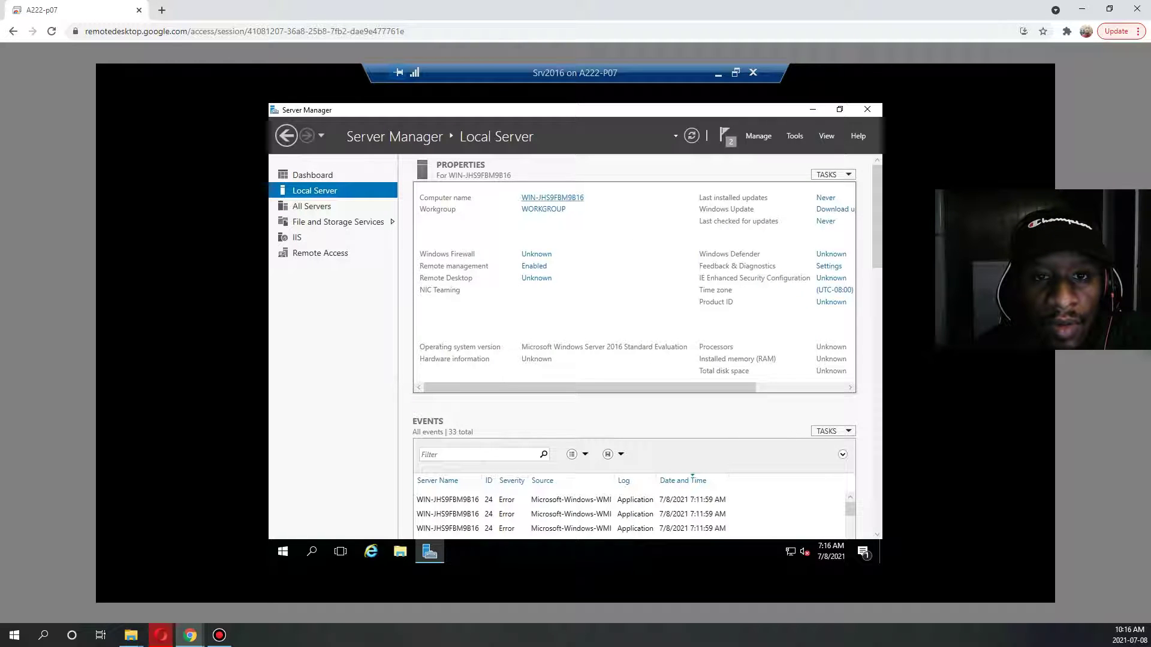
left_click(571, 343)
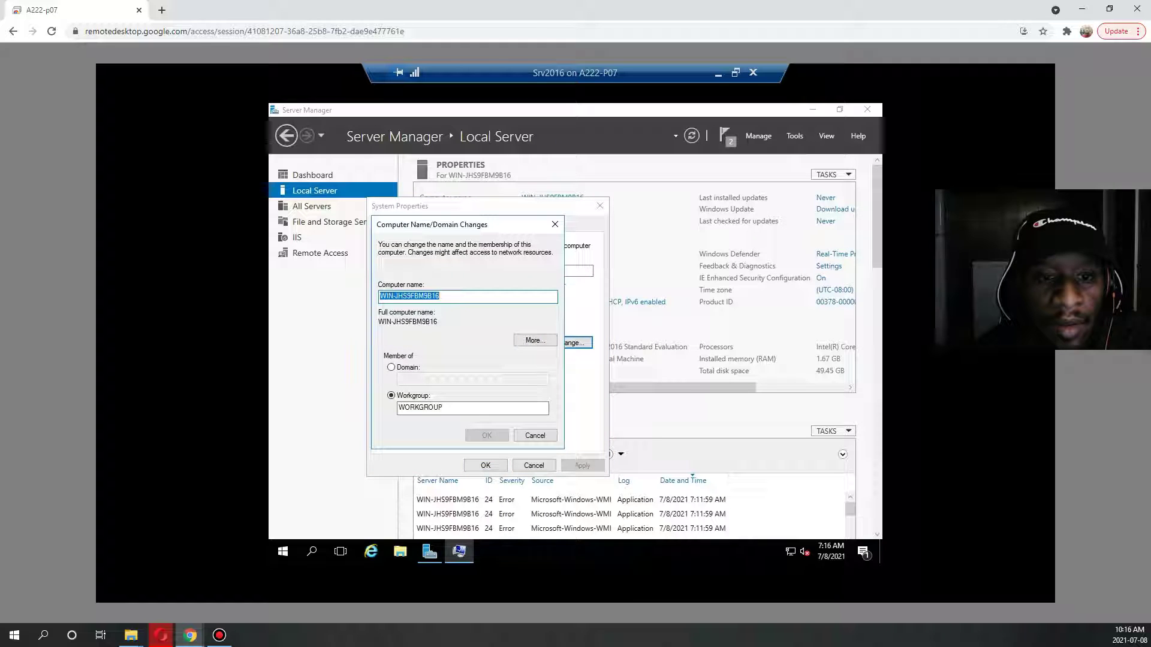
left_click(440, 296)
left_click_drag(440, 297, 380, 296)
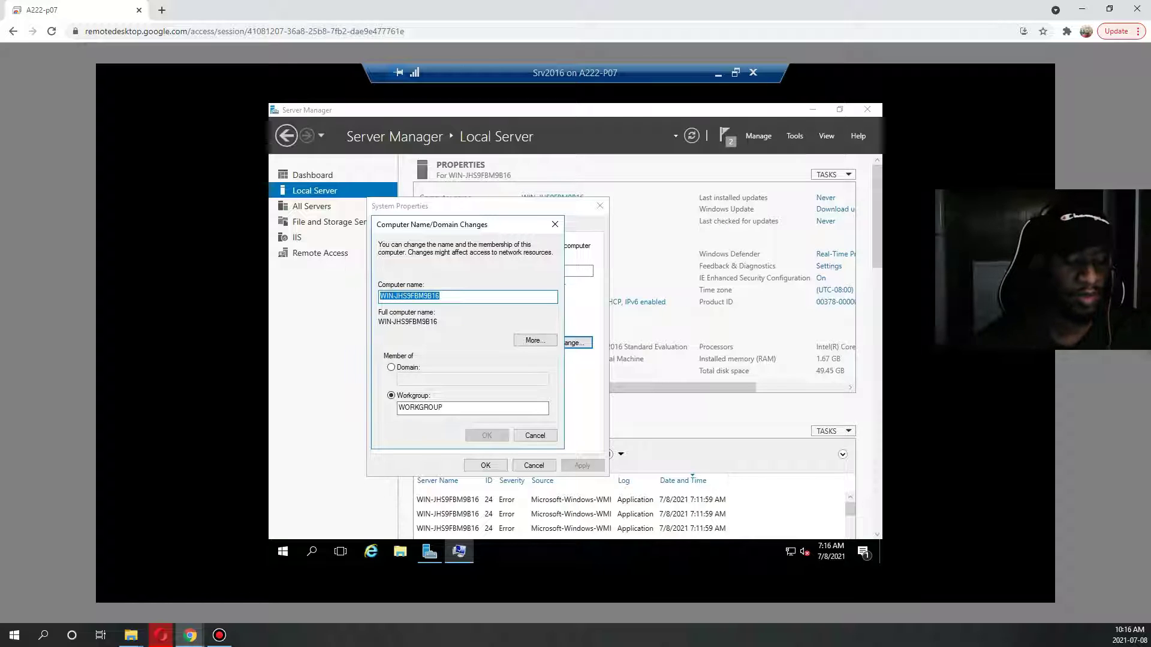
type("SRV")
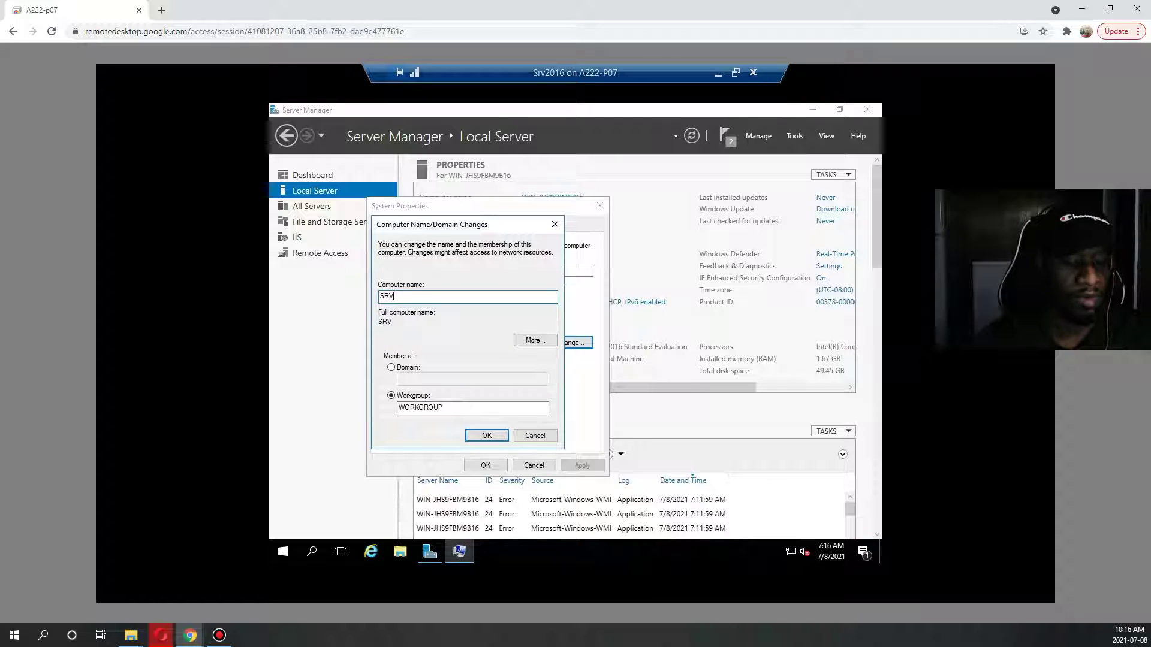
type("2016")
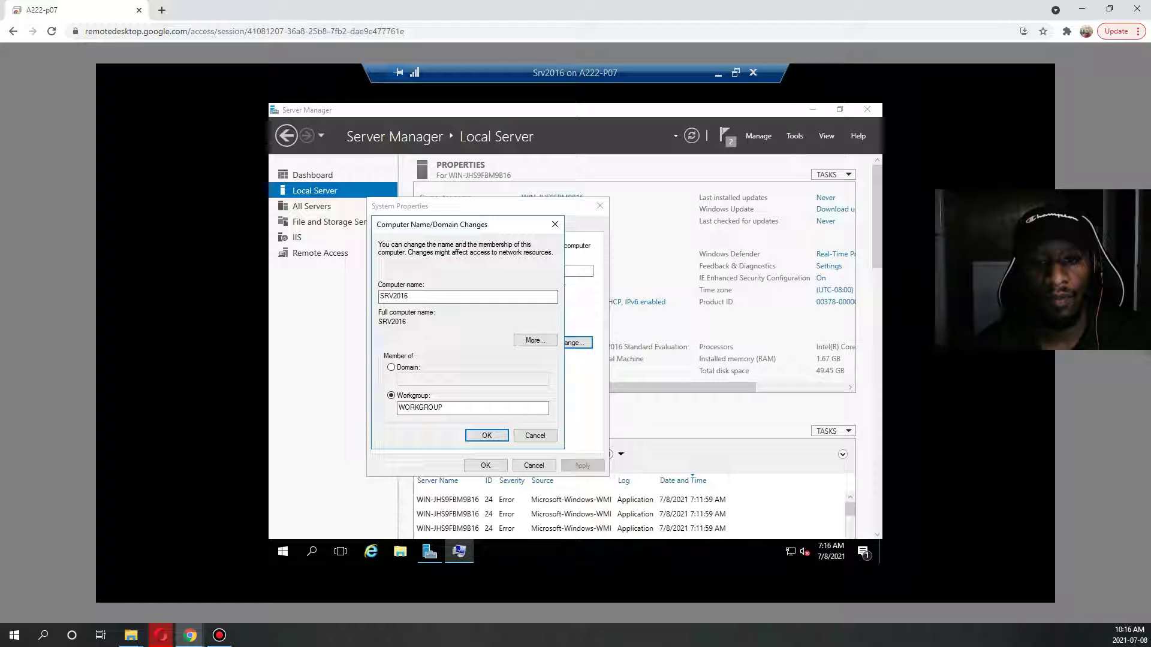
key("Return")
key("Return")
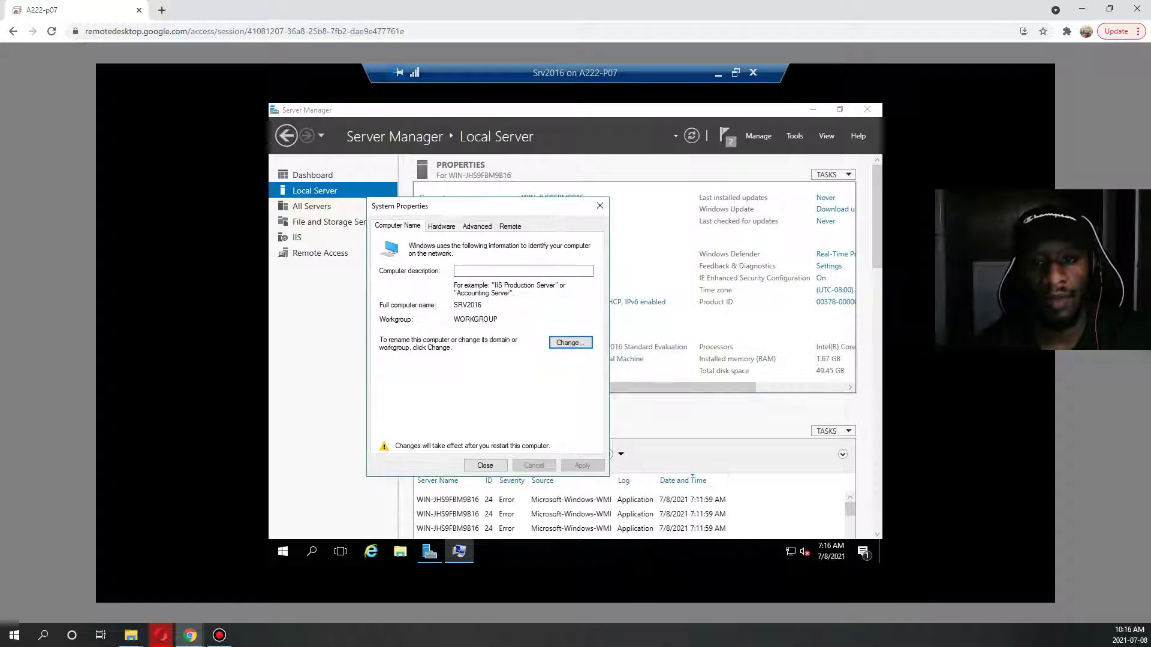
key("Return")
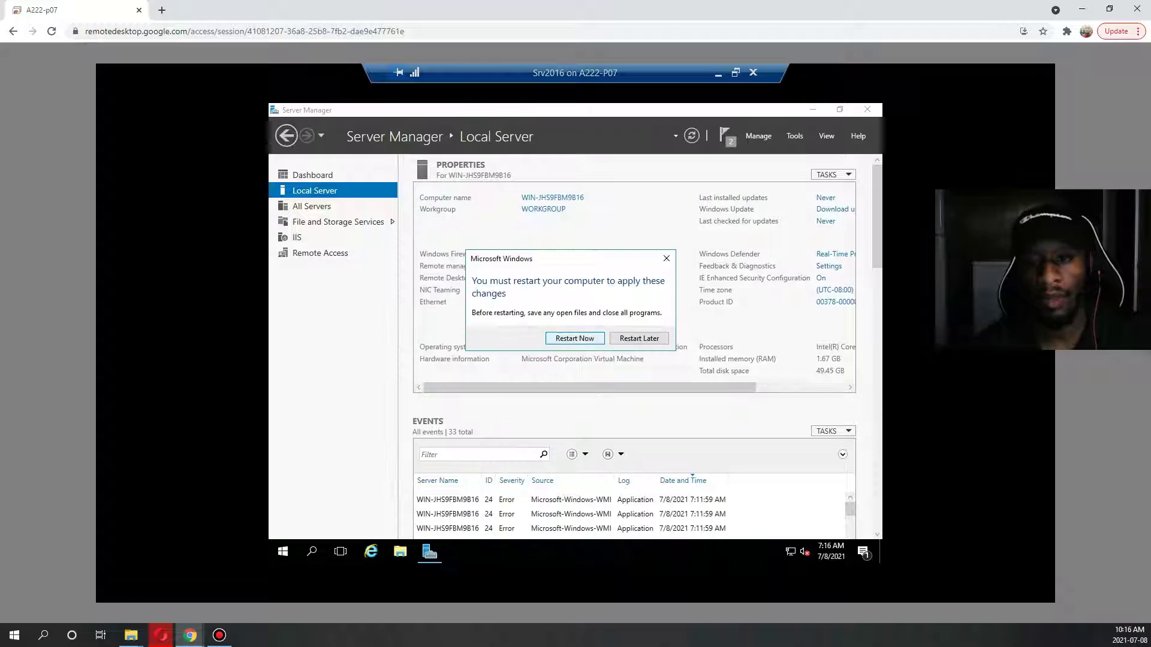
key("Escape")
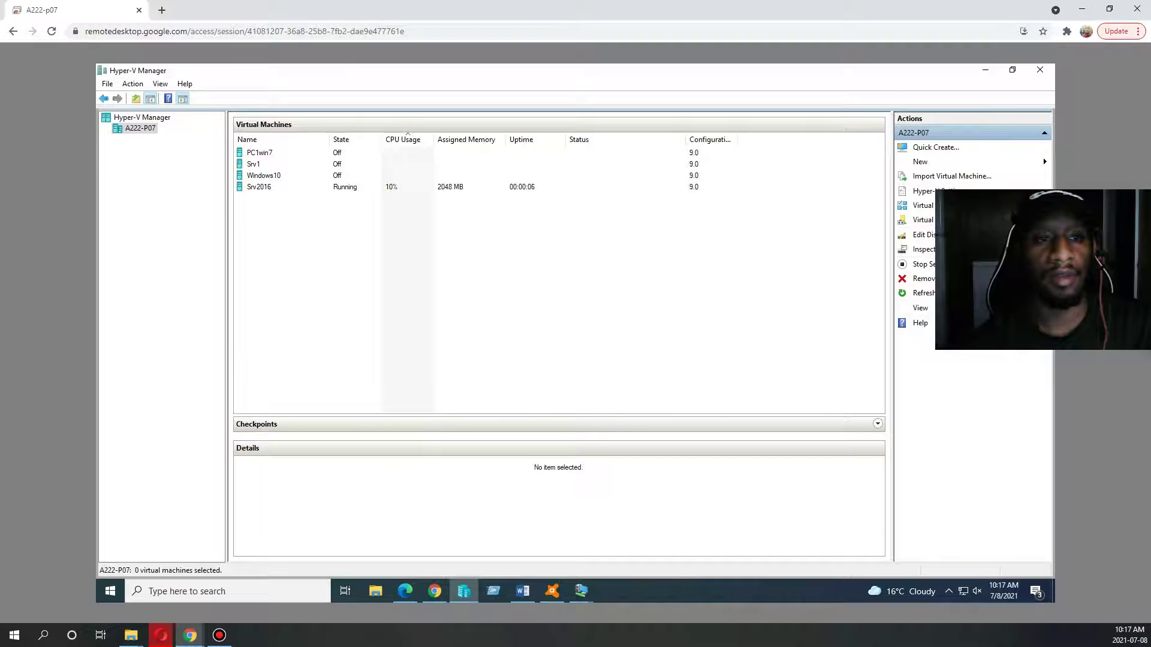
Connect to the Srv2016 virtual machine from Hyper-V Manager and sign in with the account password
right_click(266, 188)
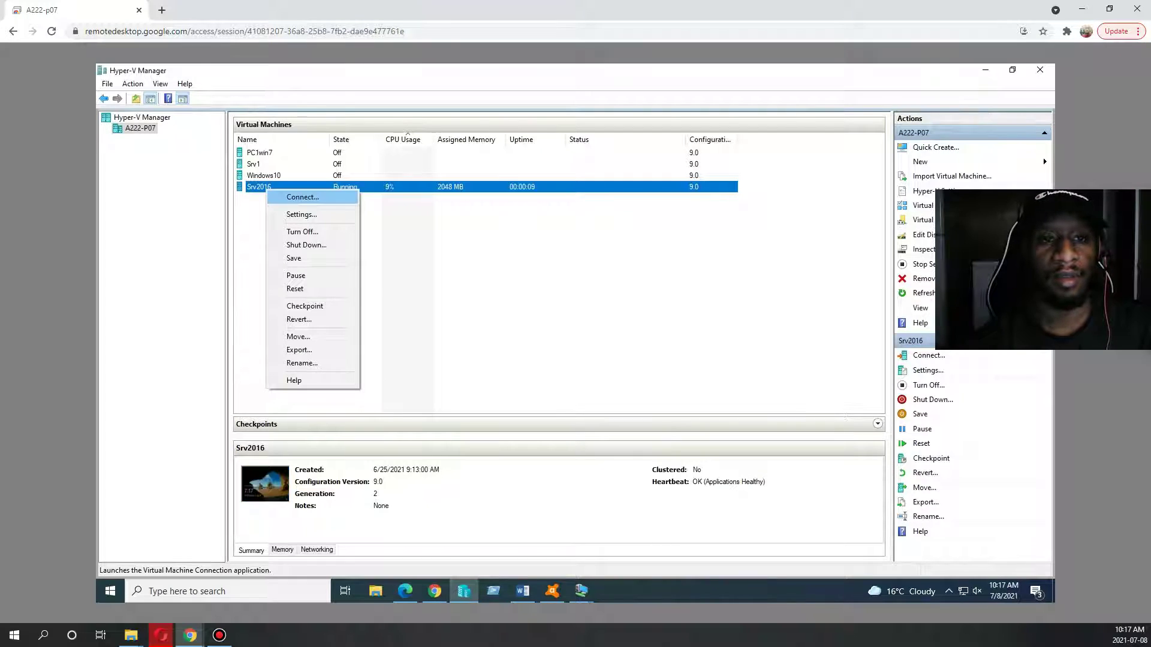
left_click(303, 197)
key("Caps_Lock")
key("Caps_Lock")
type("**********")
key("Return")
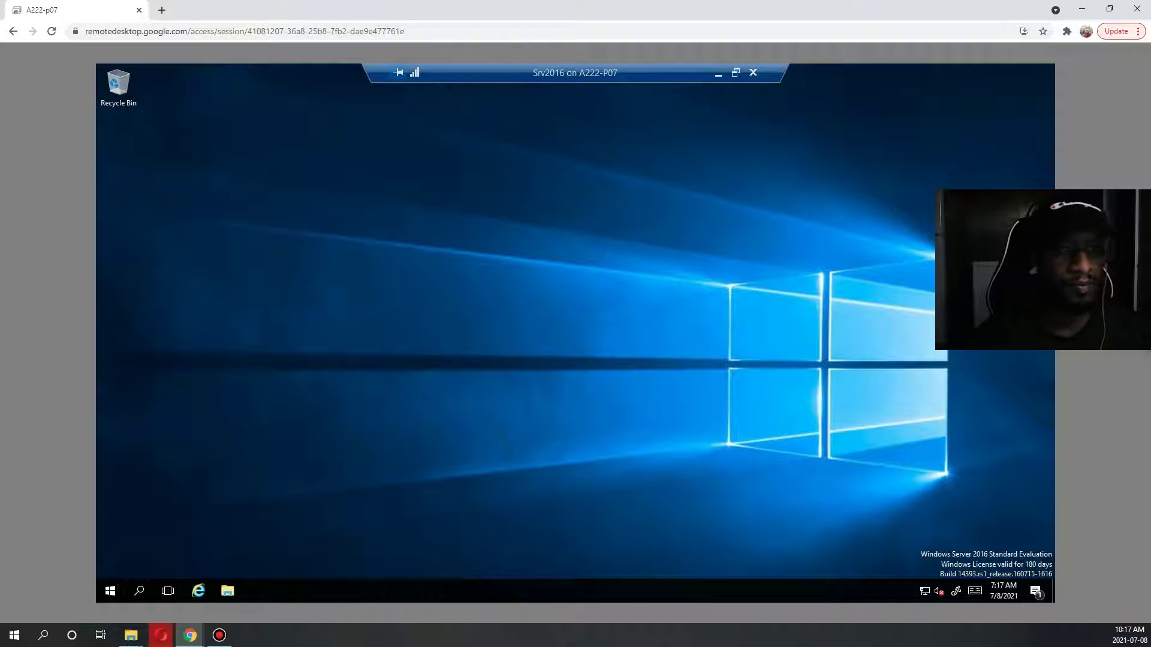
Launch Server Manager on the server and open the Routing and Remote Access console
left_click(110, 591)
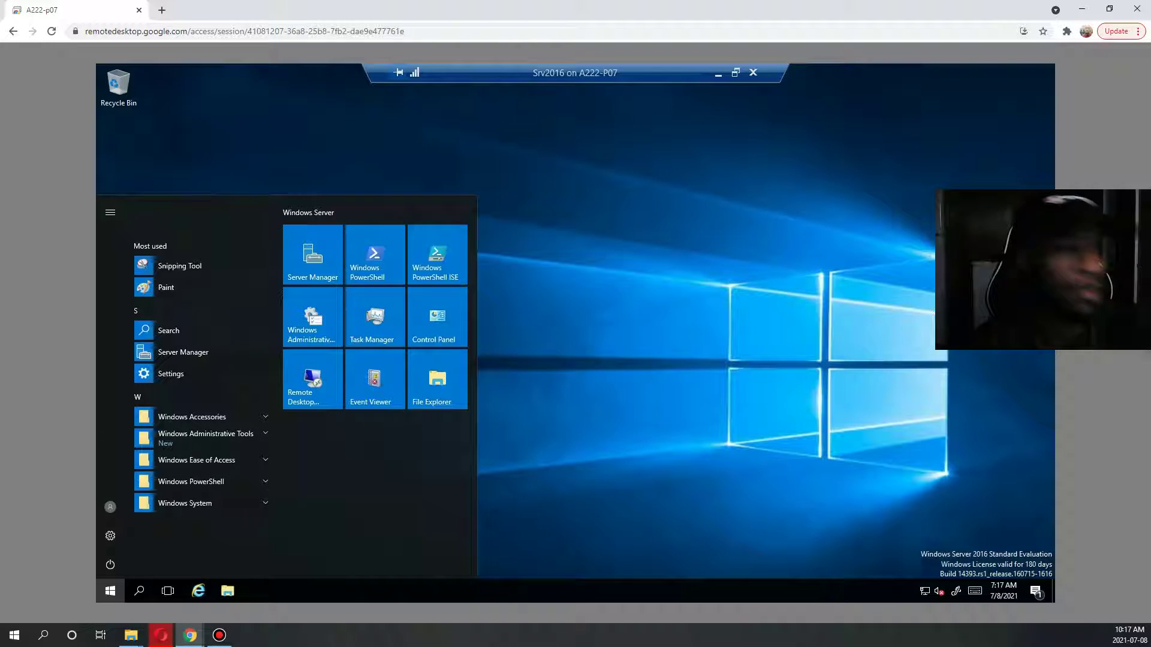
left_click(312, 255)
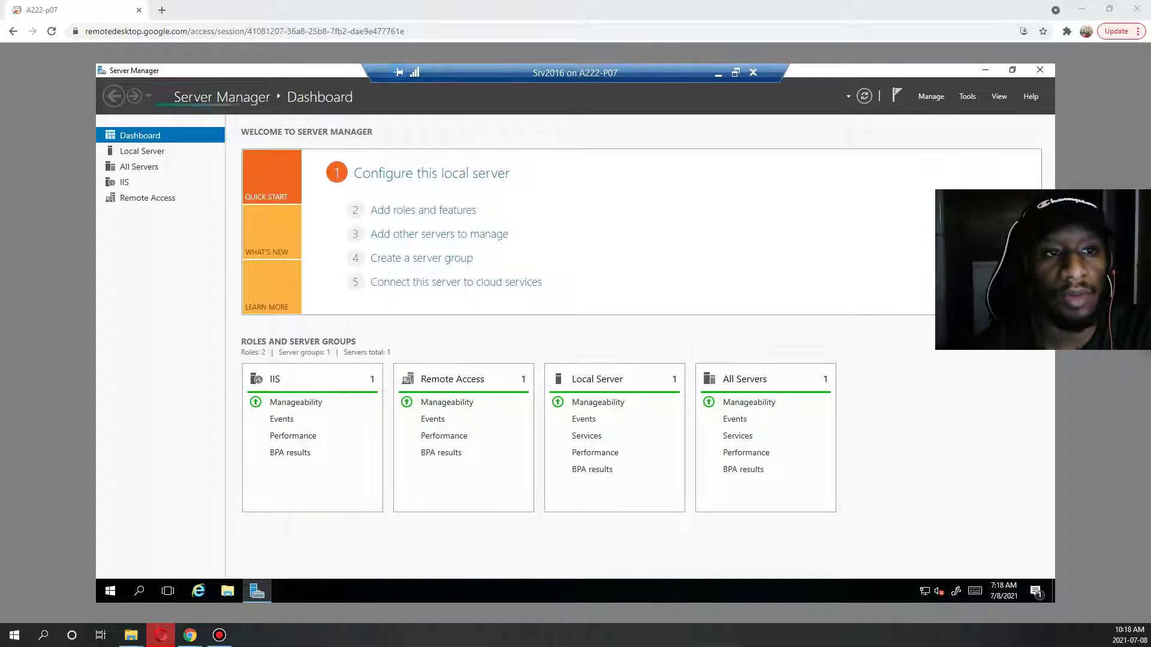
left_click(967, 96)
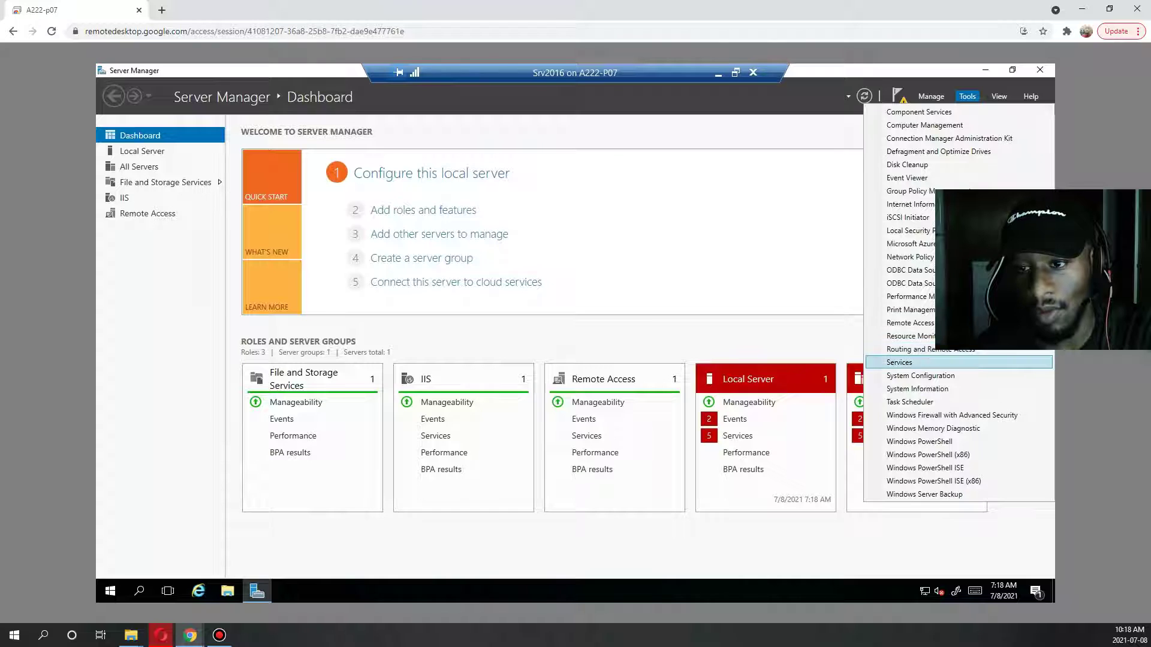
left_click(930, 349)
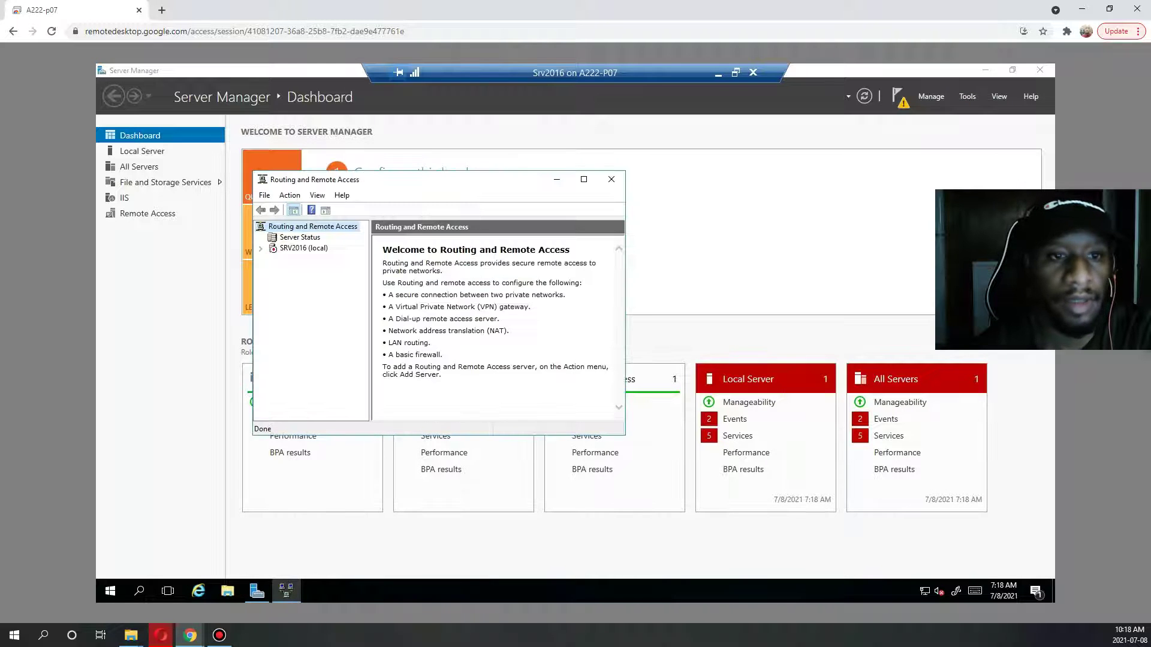
Start configuring and enabling Routing and Remote Access on SRV2016 with the Custom configuration option
left_click(303, 248)
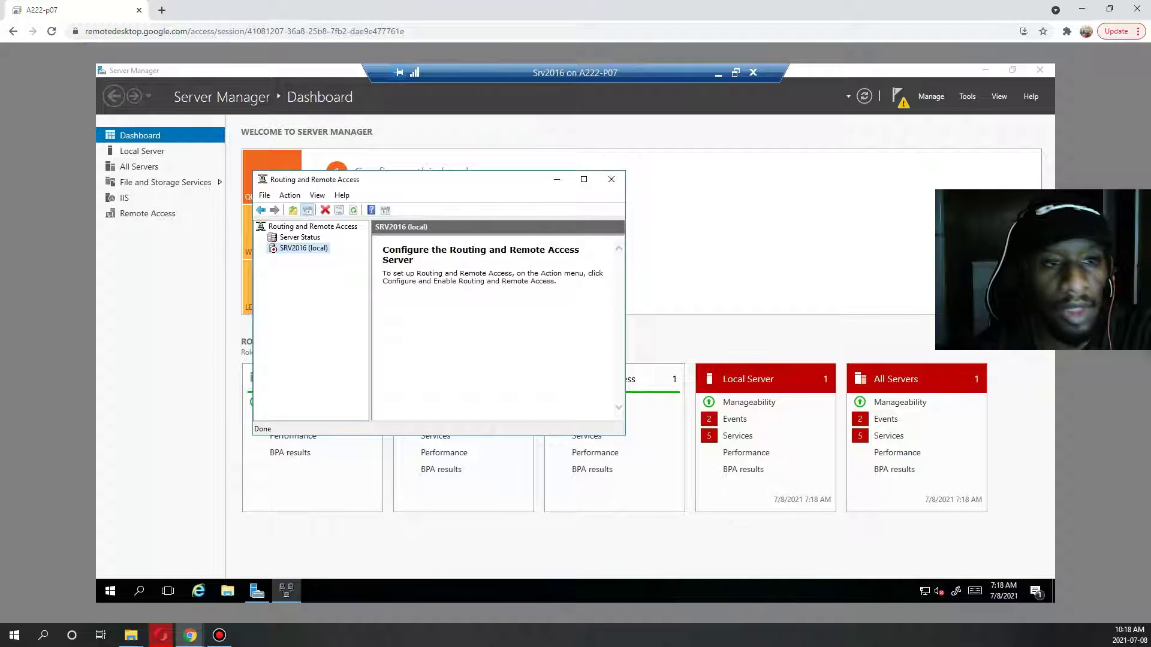
right_click(303, 248)
left_click(348, 258)
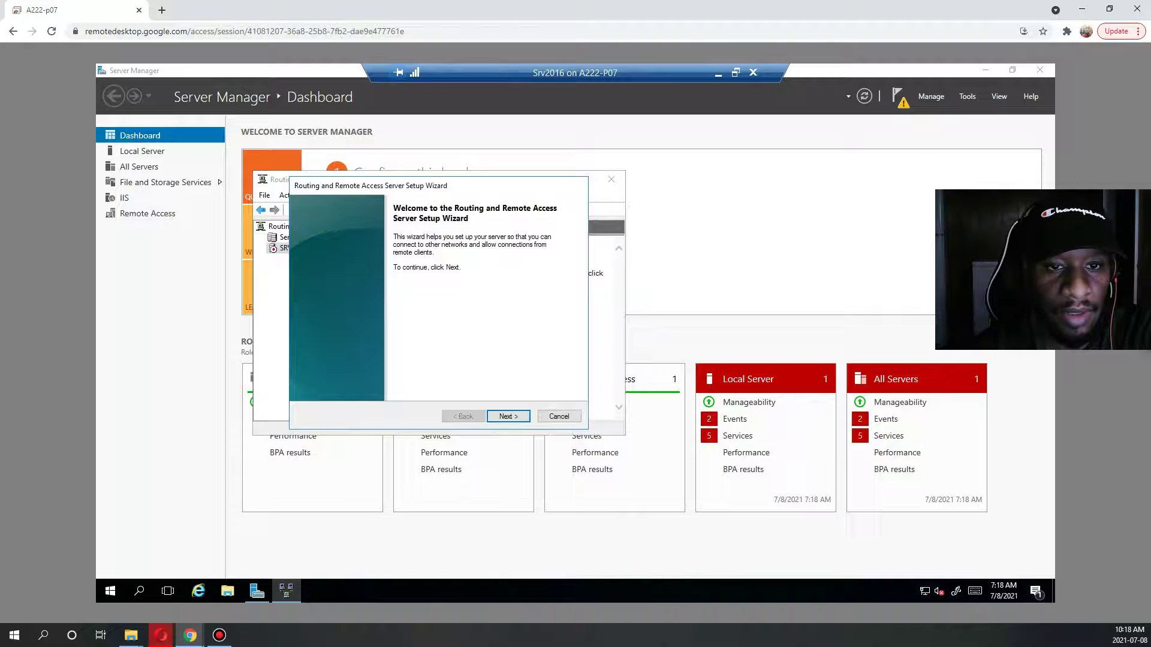
left_click(509, 416)
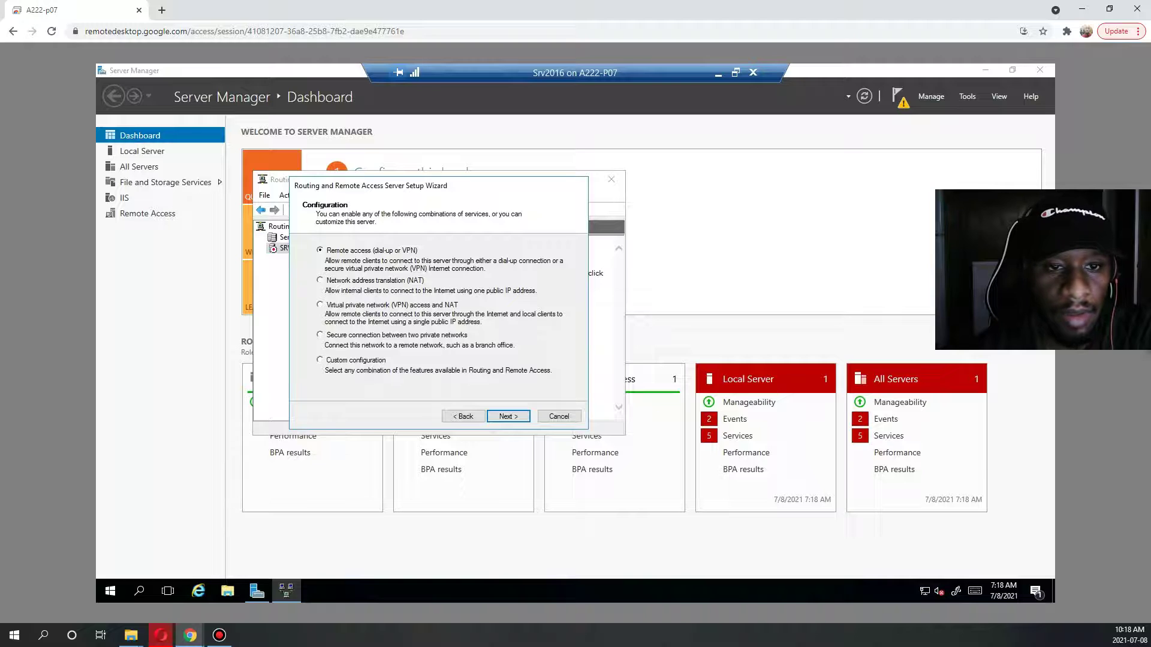
left_click(509, 416)
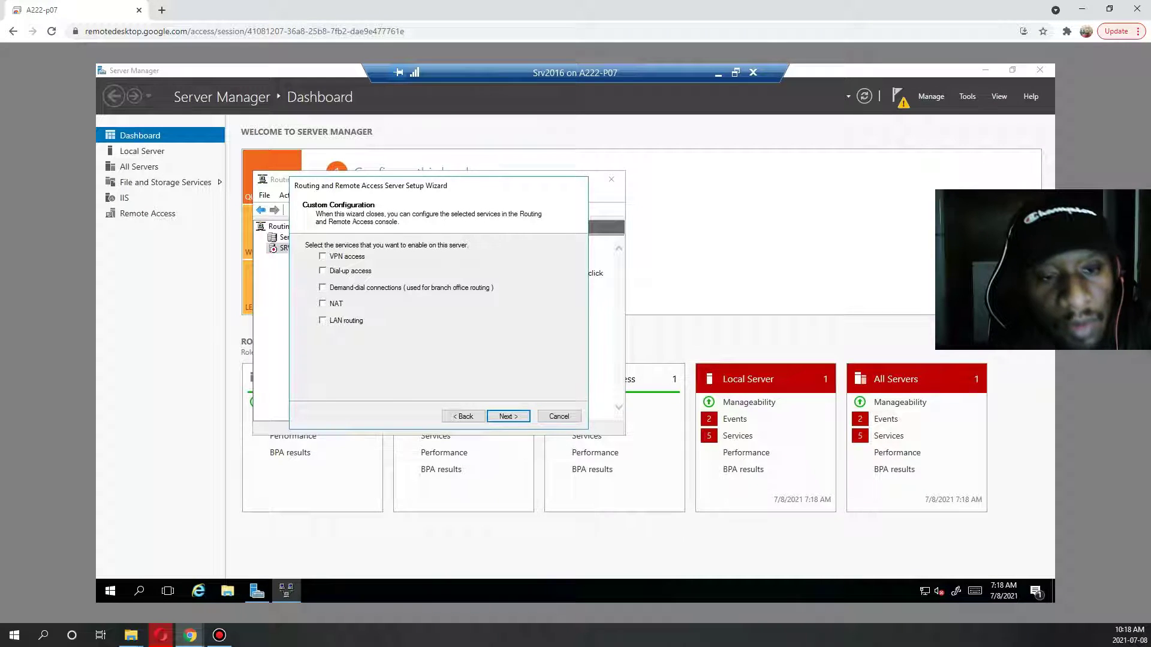
Enable the NAT and LAN routing services, finish the setup wizard, and start the Routing and Remote Access service
left_click(323, 303)
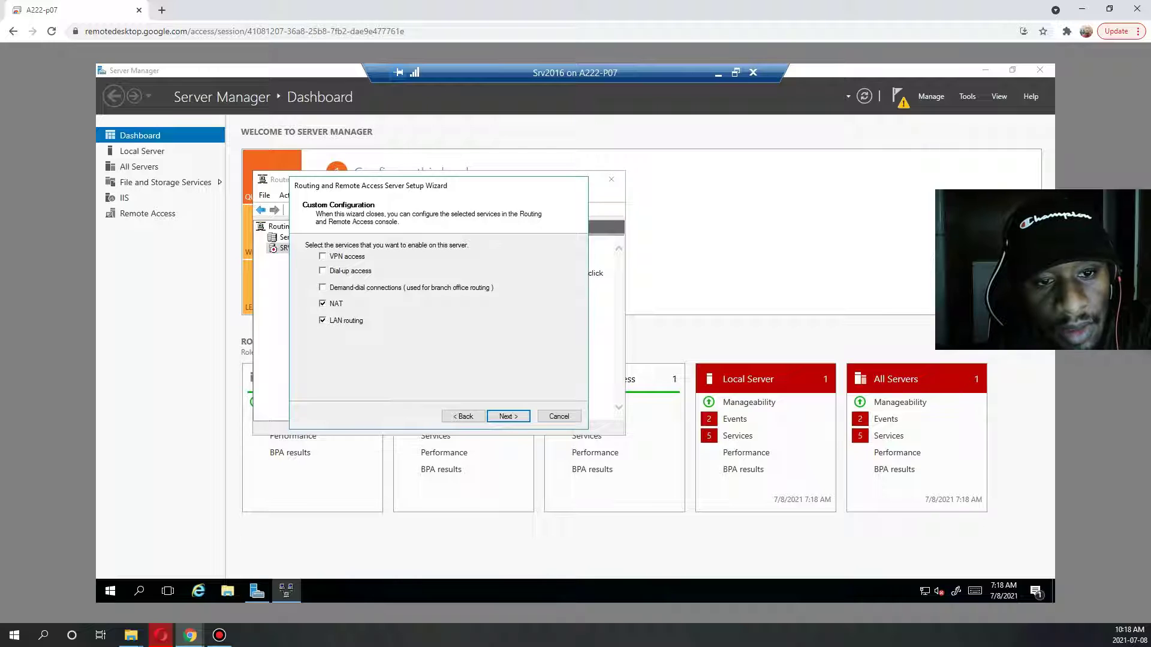
left_click(508, 416)
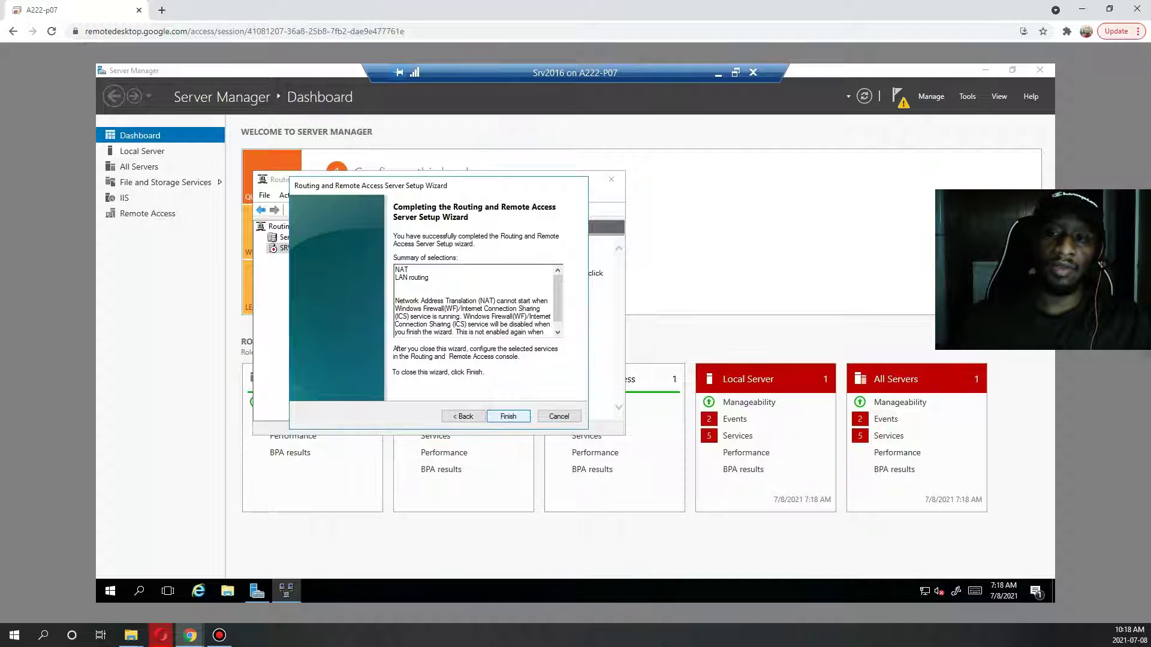
left_click(508, 416)
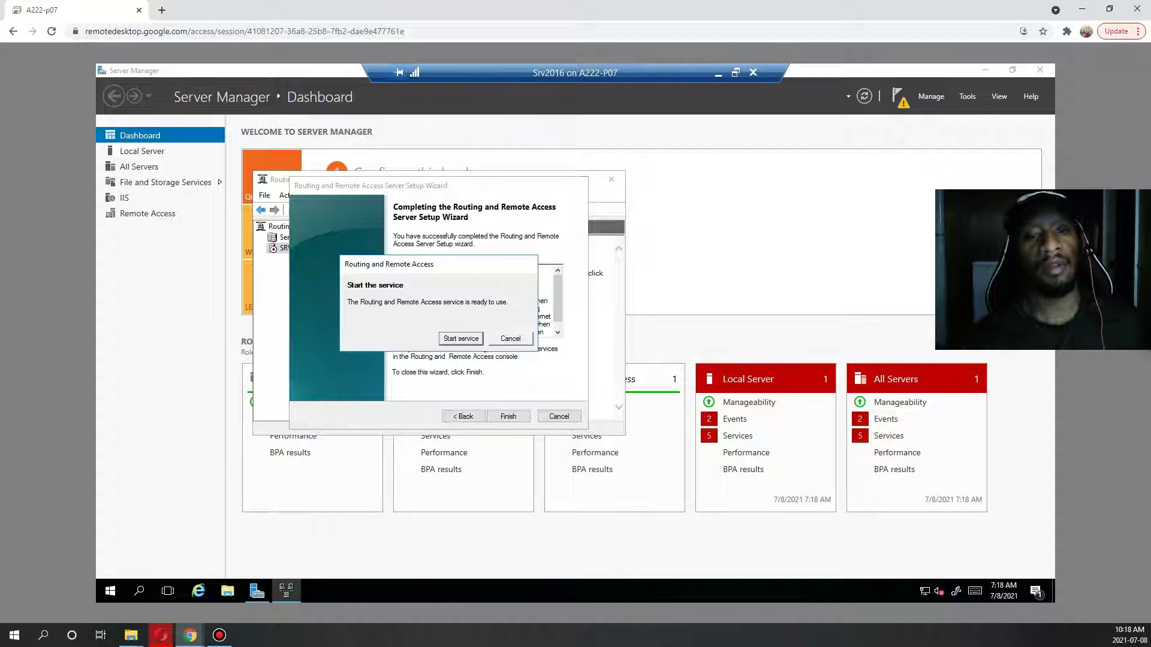
key("Return")
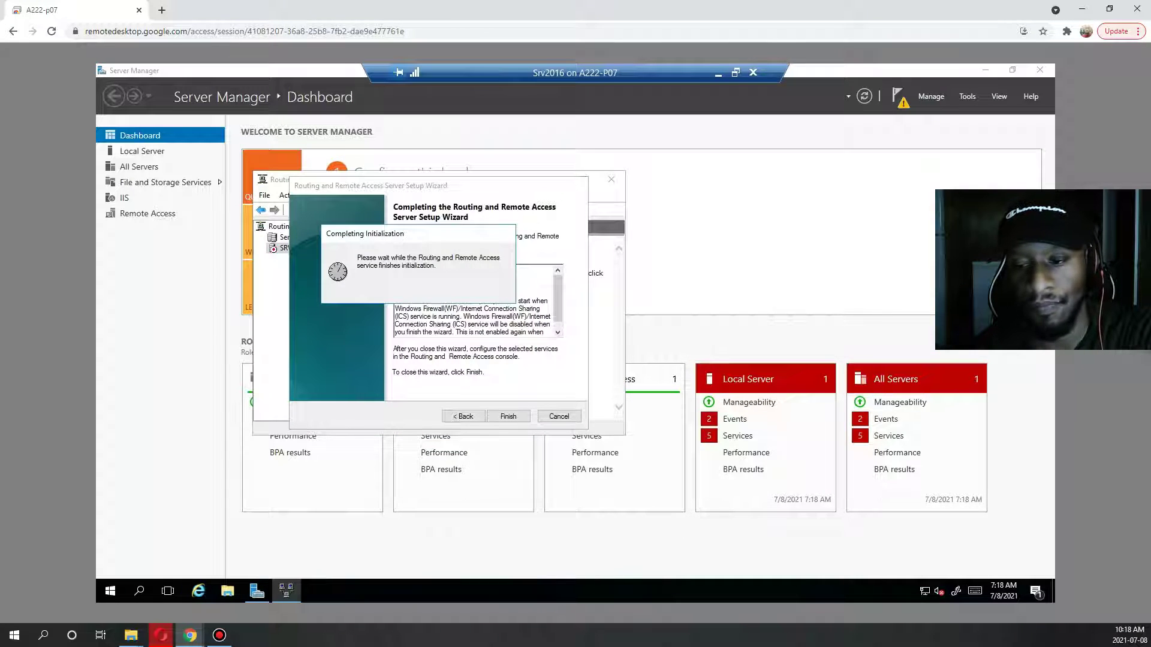
Check the Internet Protocol Version 4 (TCP/IPv4) settings of the Ethernet adapter in Network Connections, leaving them as they are
right_click(925, 591)
left_click(953, 584)
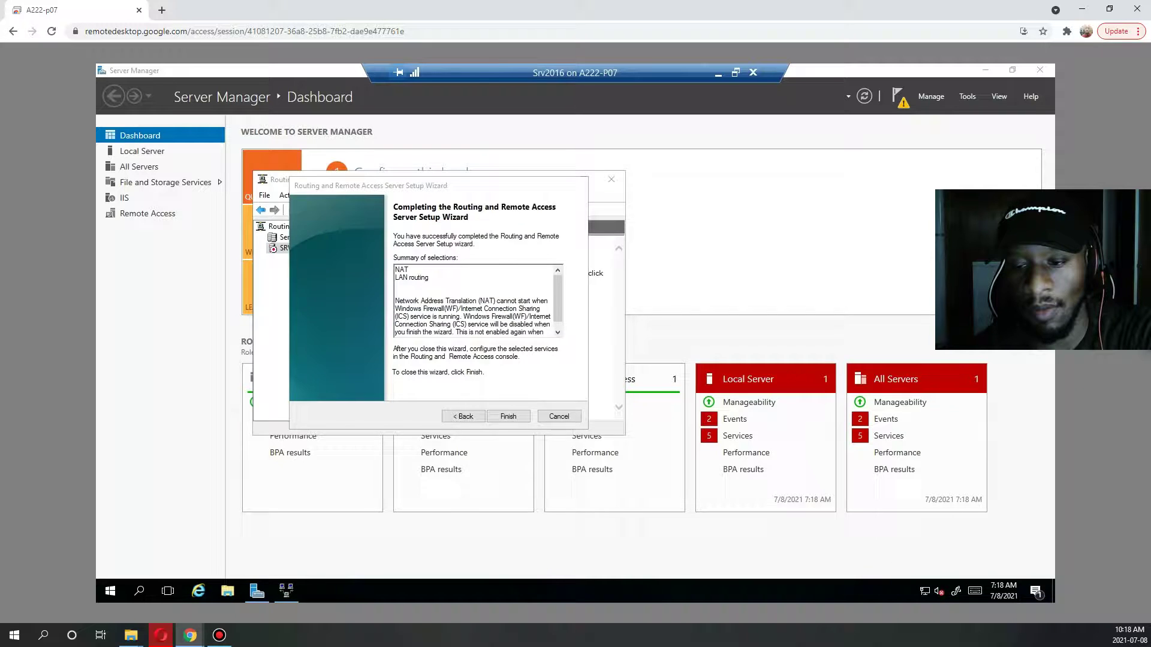
left_click(300, 222)
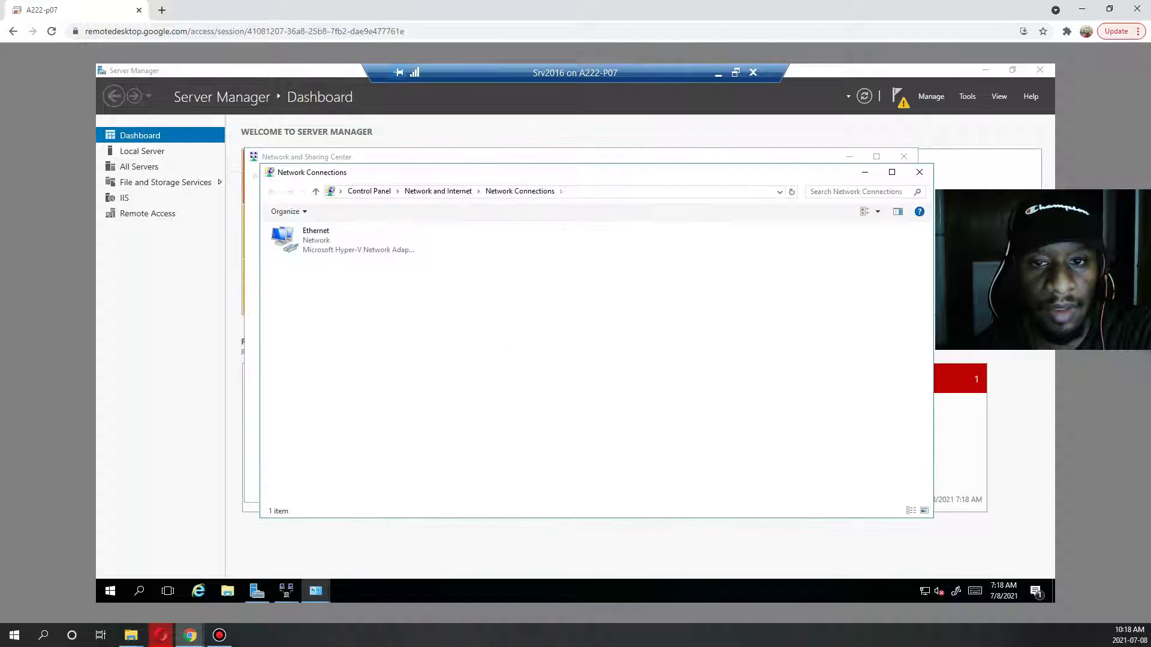
left_click(343, 240)
right_click(324, 240)
left_click(344, 355)
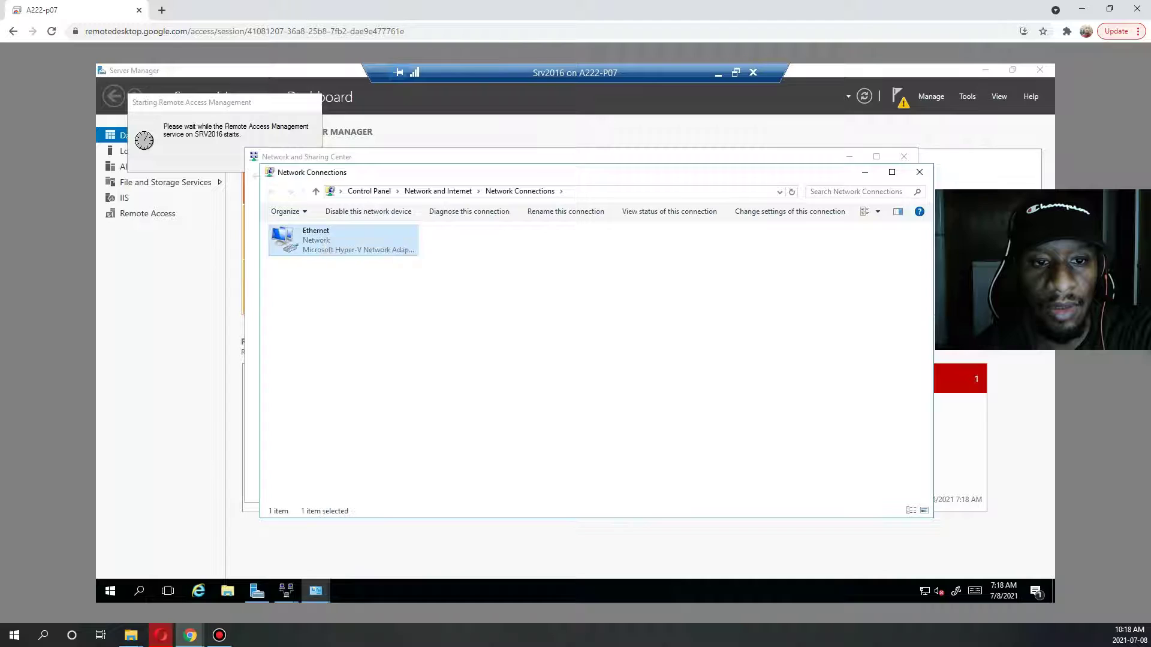
double_click(367, 350)
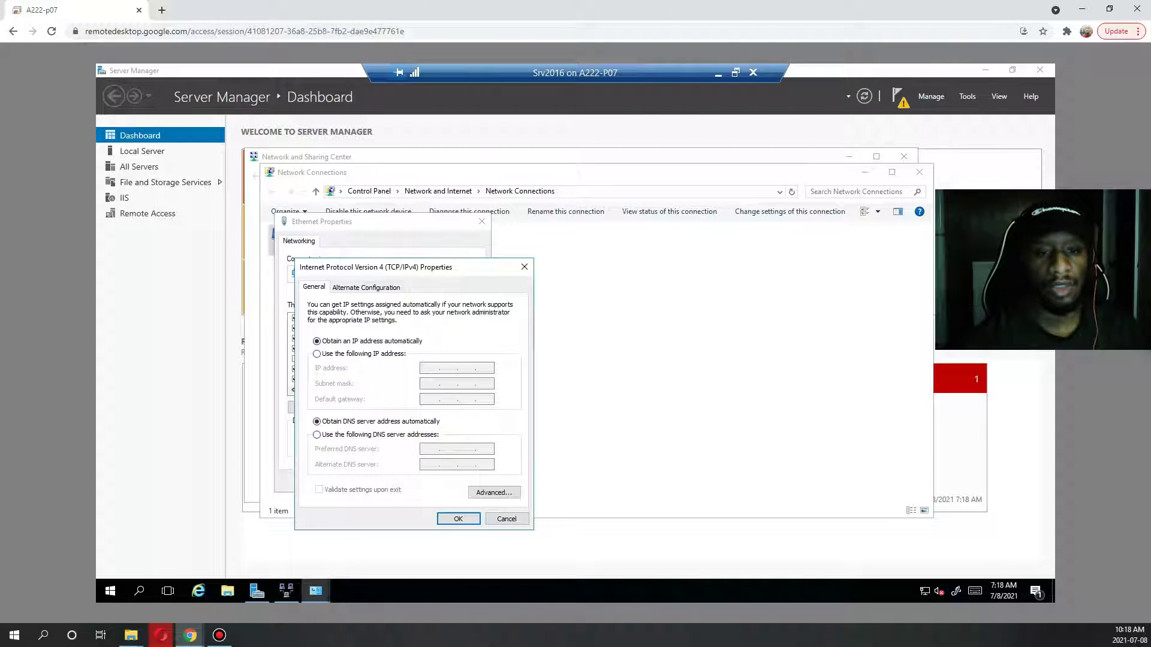
left_click(459, 519)
left_click(464, 482)
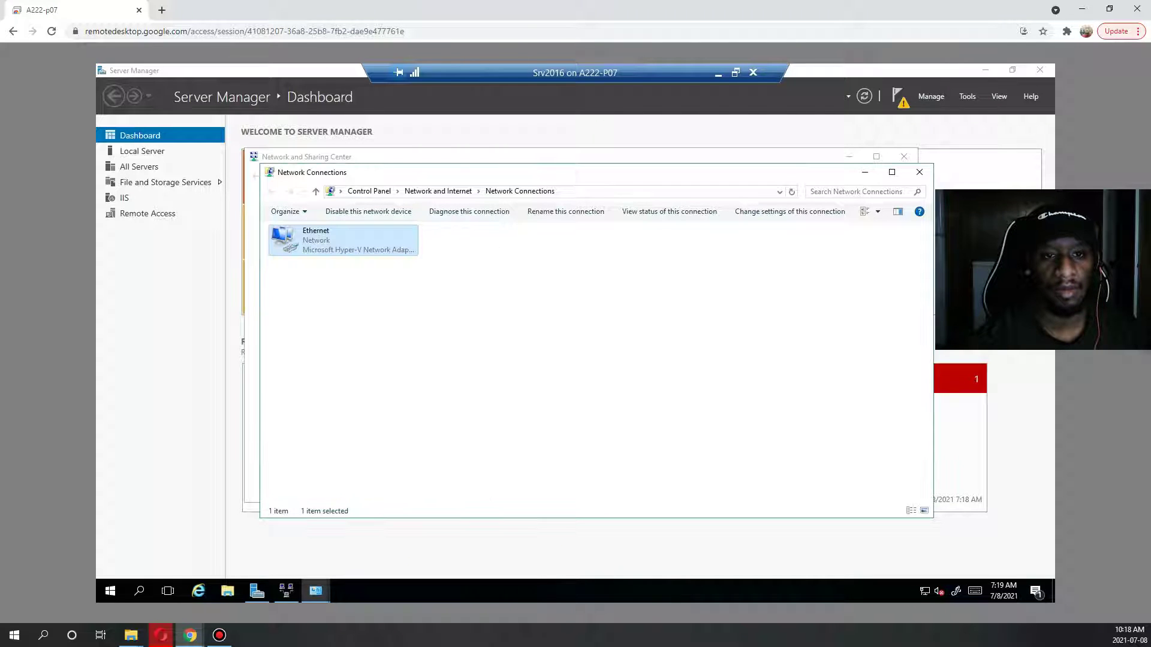
Return to the Routing and Remote Access console and look at the IPv4 node under SRV2016, then minimize the console
left_click_drag(672, 172, 742, 227)
left_click(756, 158)
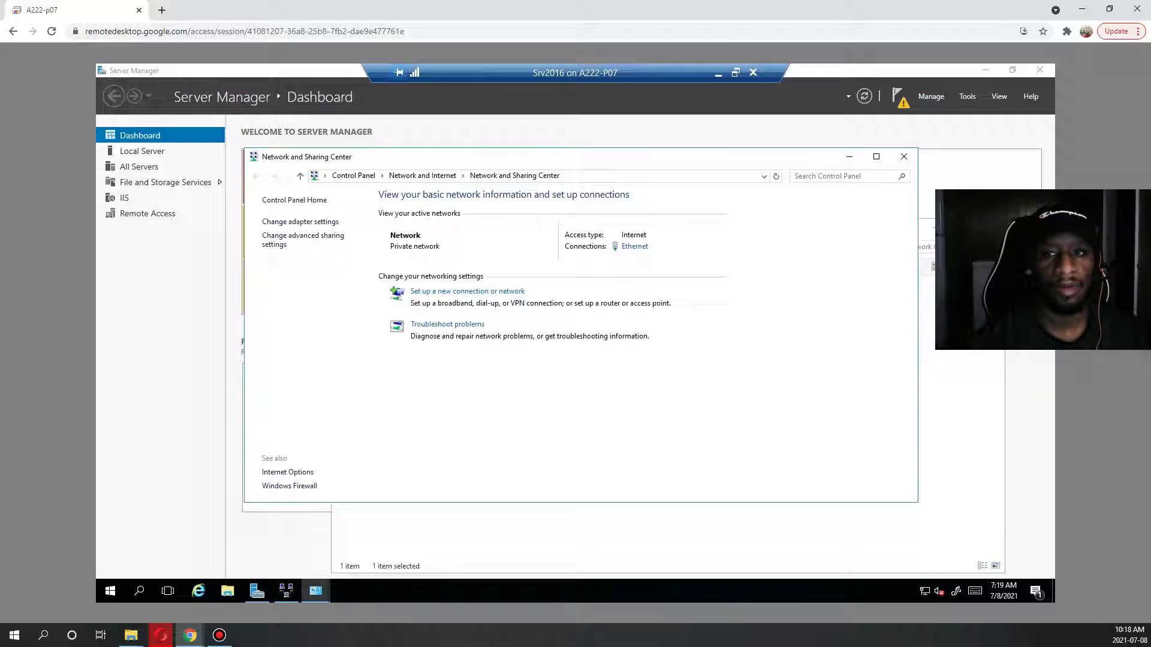
left_click(849, 156)
left_click(286, 591)
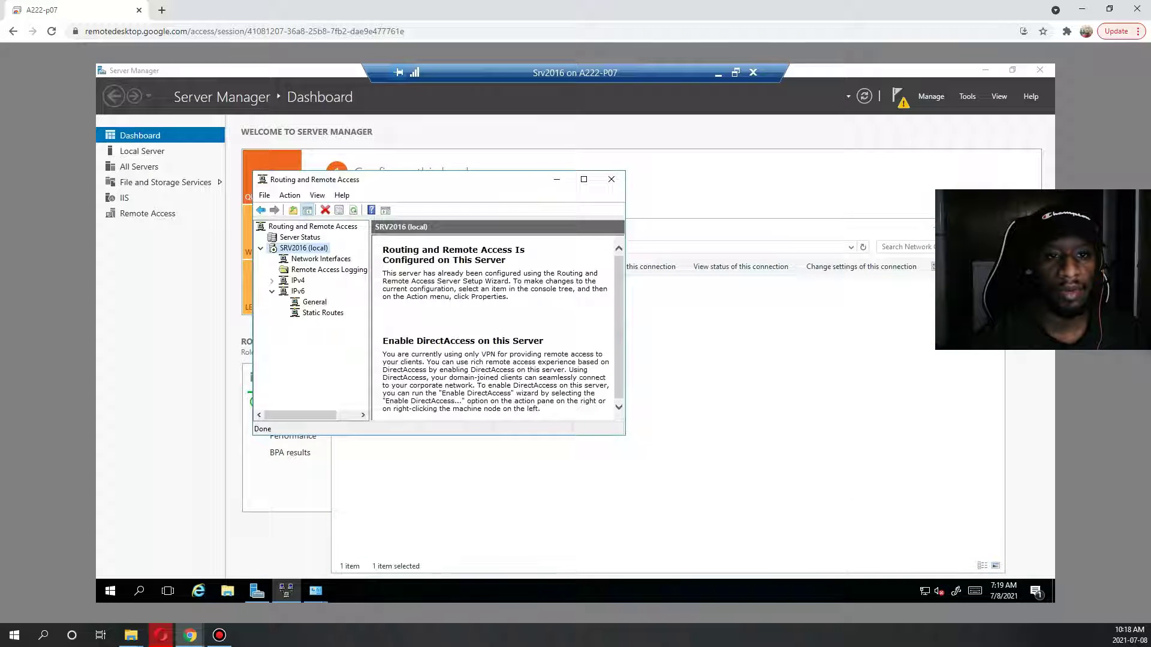
left_click(272, 281)
left_click(557, 179)
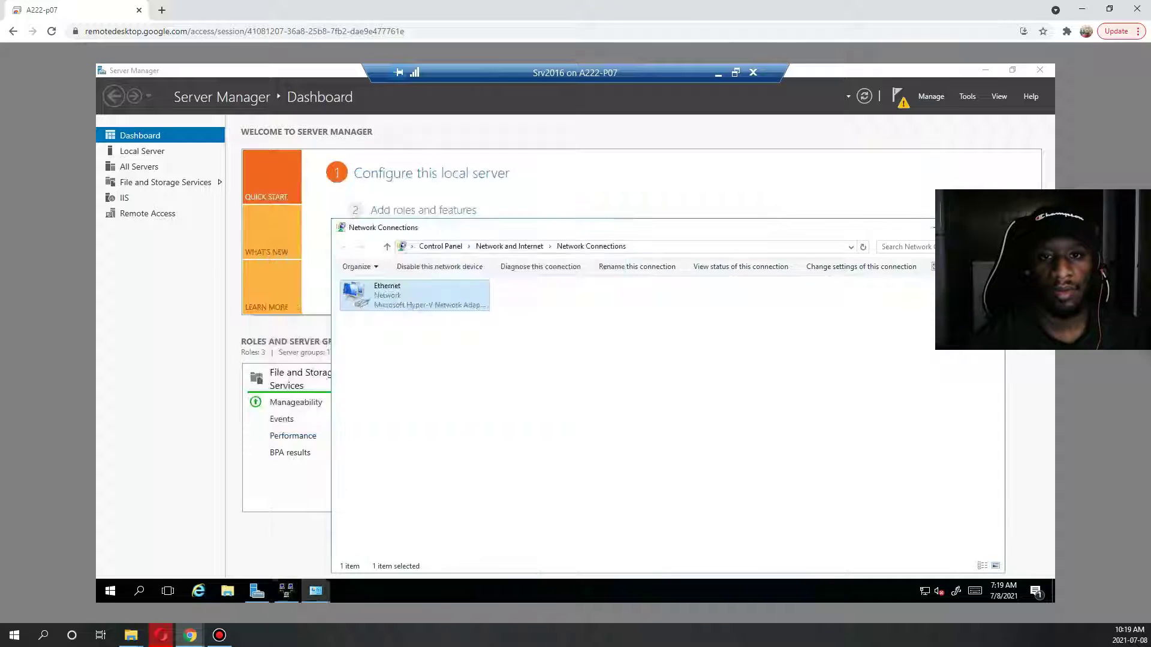
Close and reopen the server's Network Connections list, and bring Server Manager back to the front
left_click(542, 373)
left_click_drag(600, 227, 331, 208)
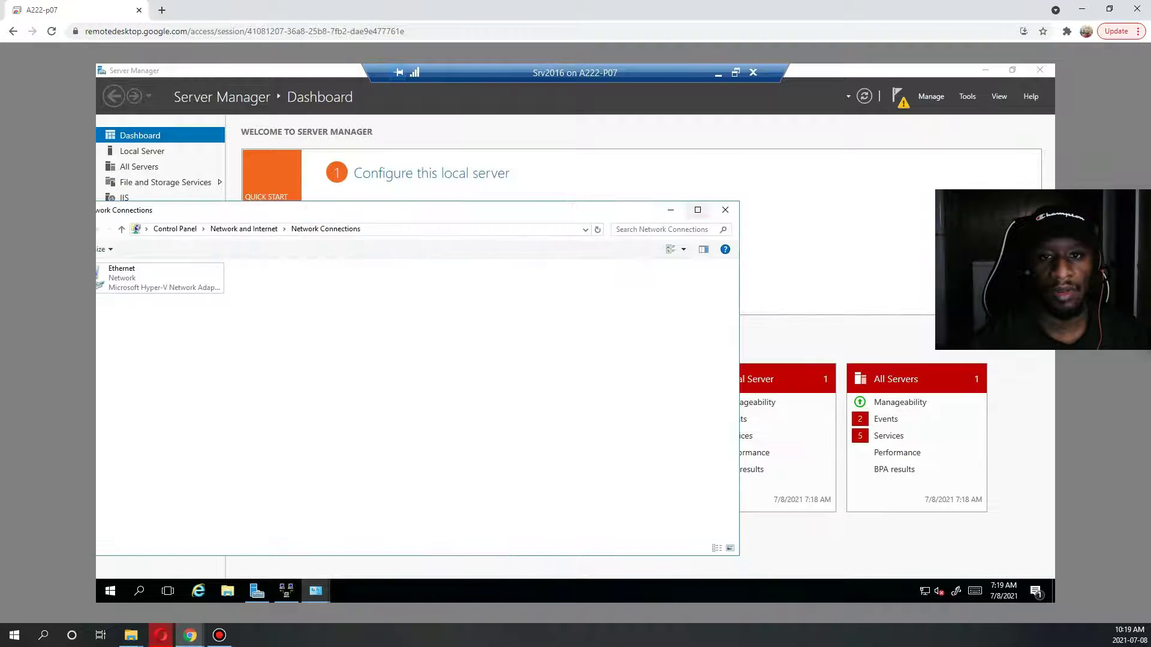
left_click(727, 210)
right_click(924, 591)
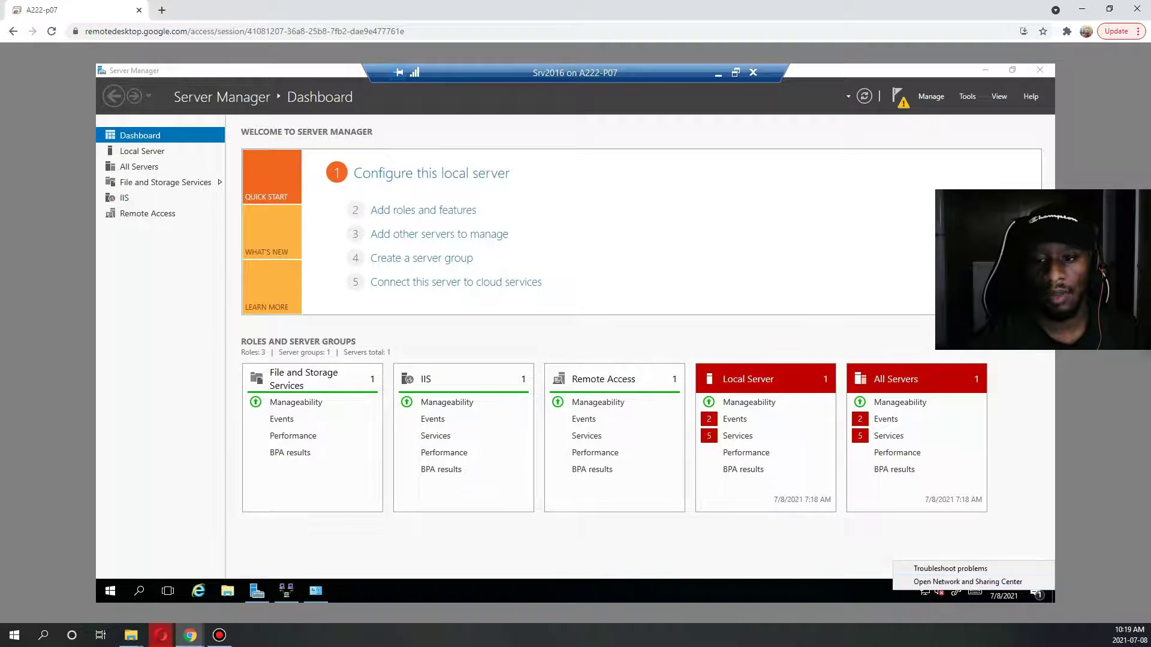
left_click(947, 582)
left_click(300, 222)
left_click_drag(217, 210, 377, 196)
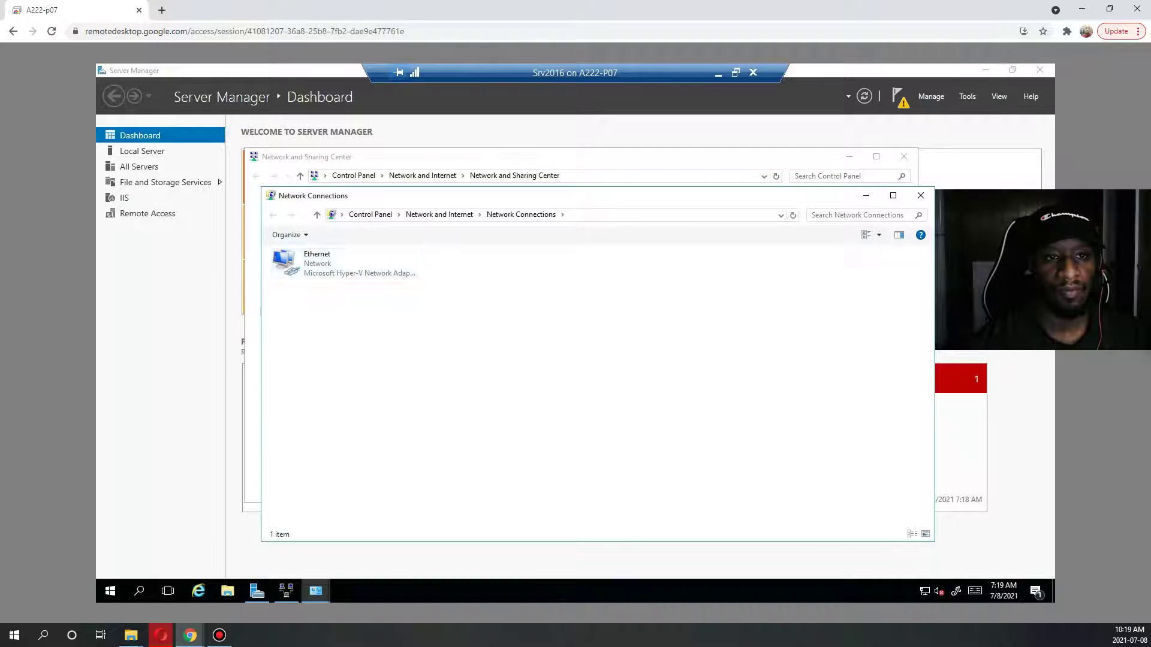
left_click(180, 300)
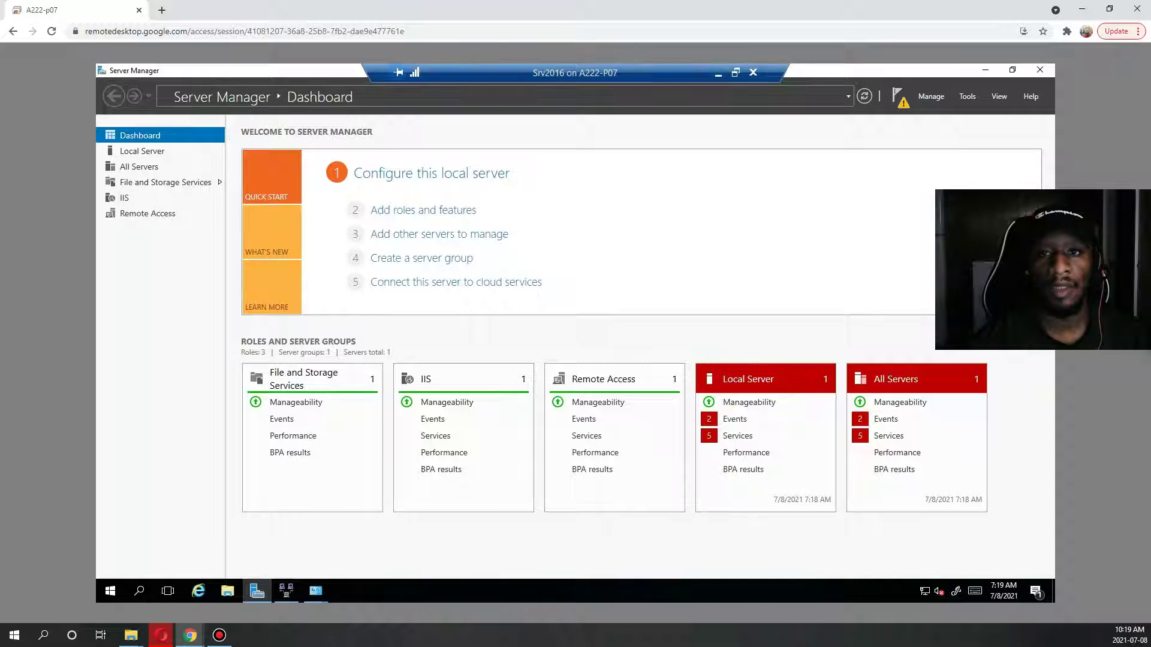
Leave the full-screen session, turn off the Srv2016 virtual machine, and open its settings
left_click(736, 72)
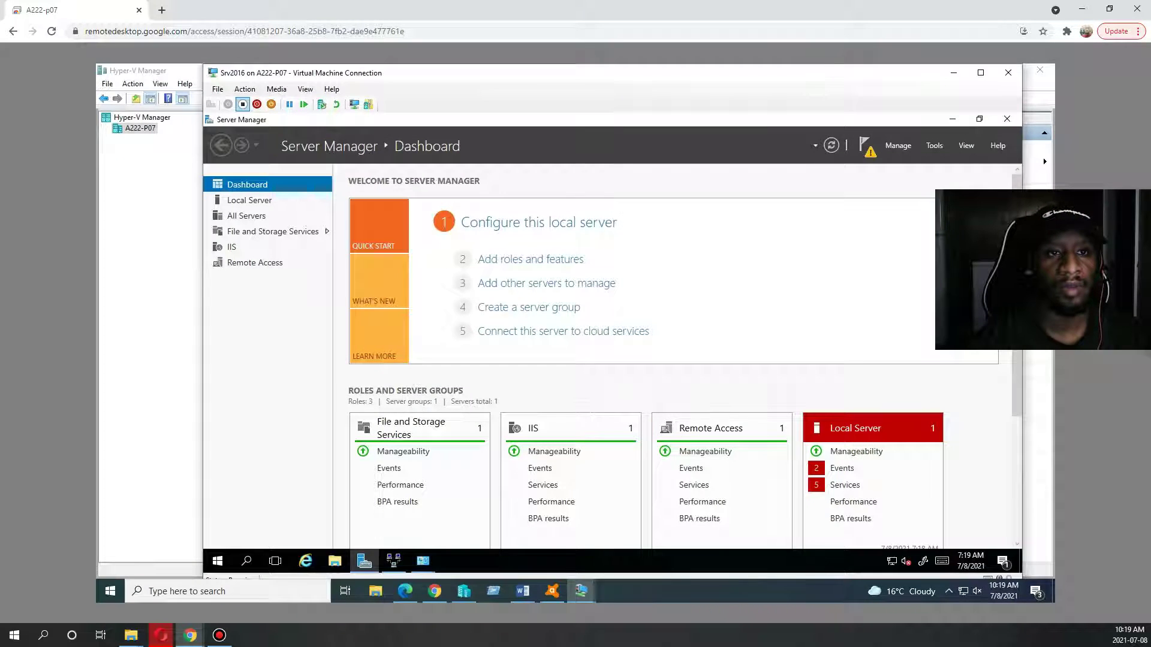
left_click(242, 104)
left_click(216, 87)
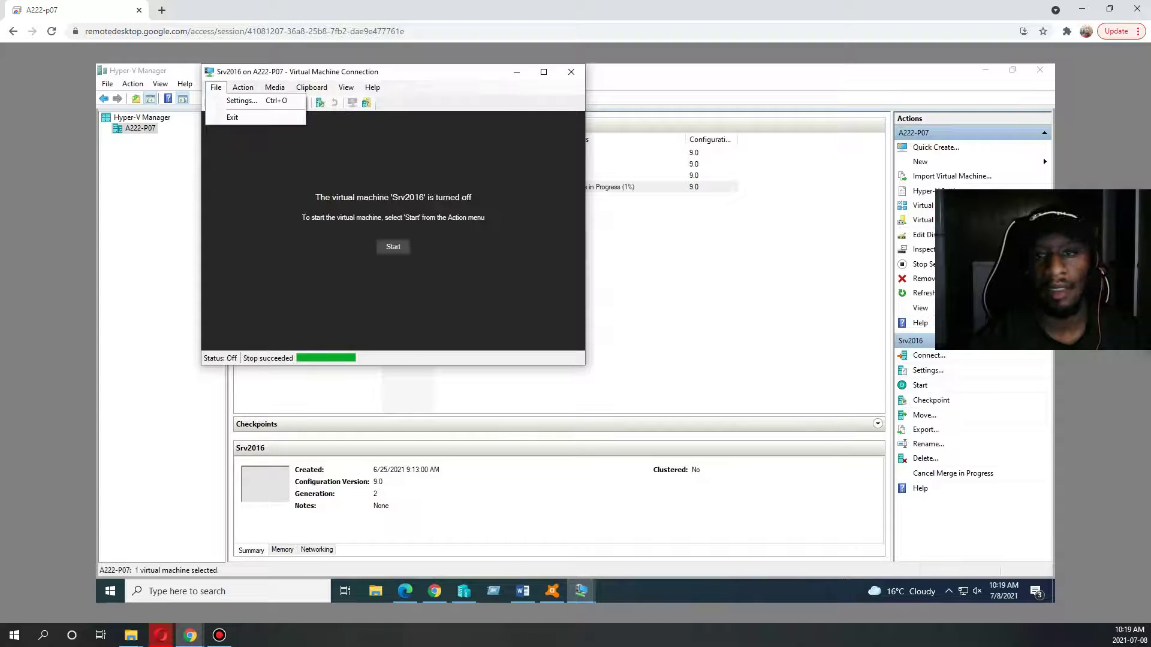
left_click(242, 100)
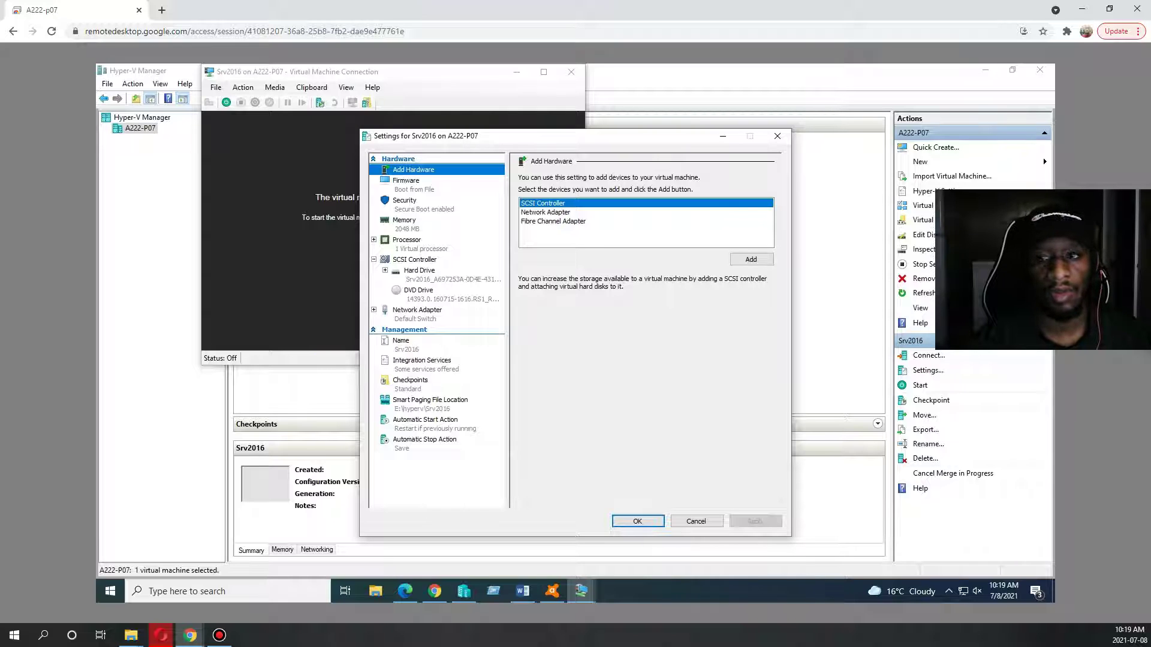
Add a network adapter to the virtual machine and connect it to the Lan1 virtual switch
left_click(545, 212)
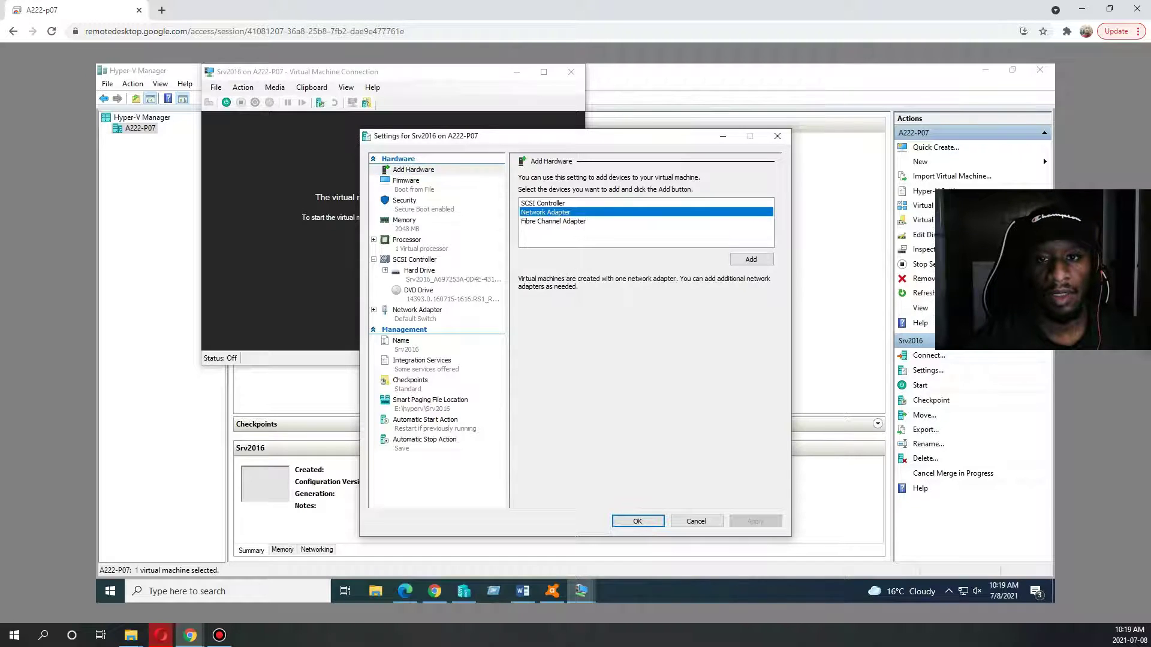
left_click(752, 260)
left_click(647, 201)
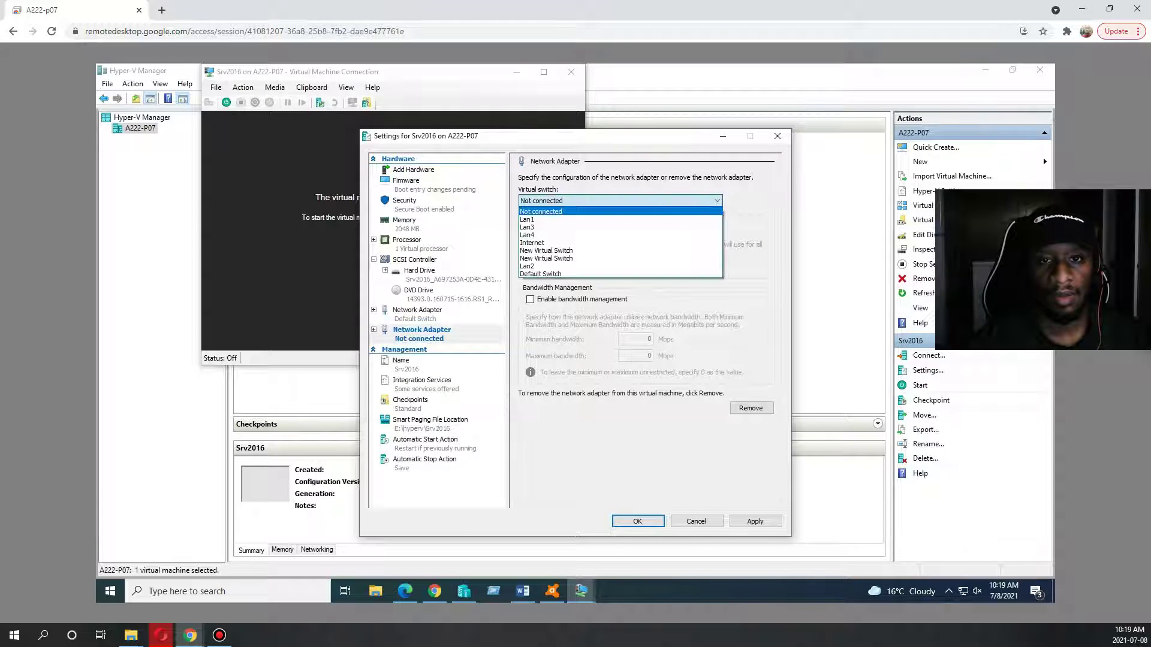
left_click(539, 219)
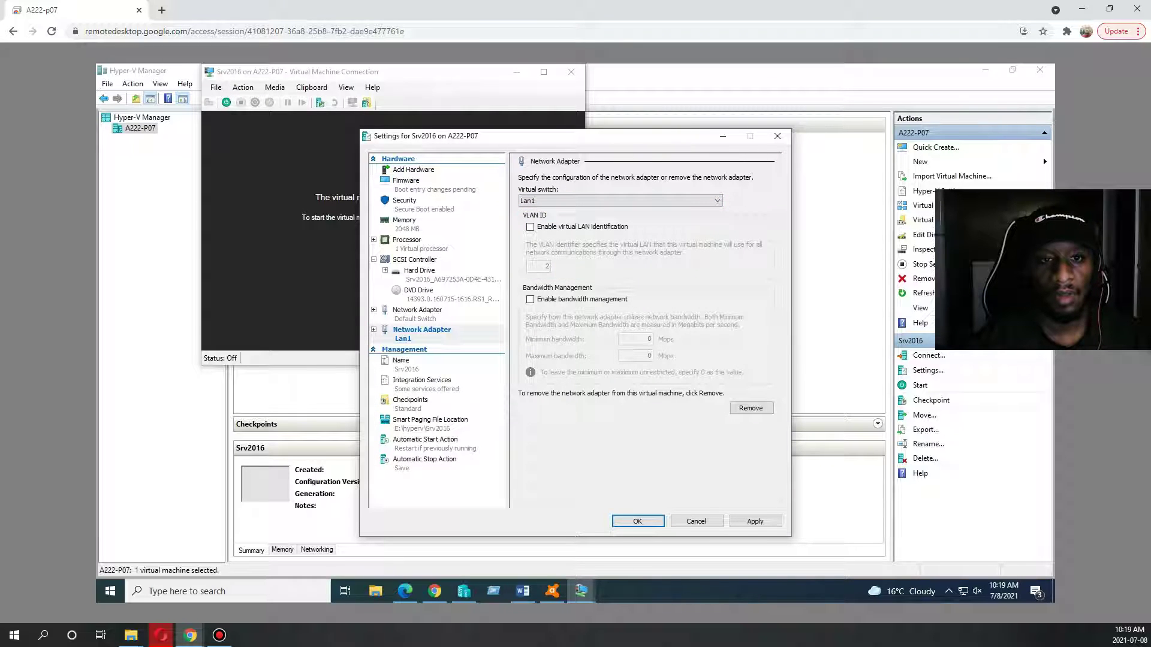
Add another network adapter connected to the Lan2 virtual switch, keep the first adapter on Default Switch, and save the hardware changes
left_click(414, 169)
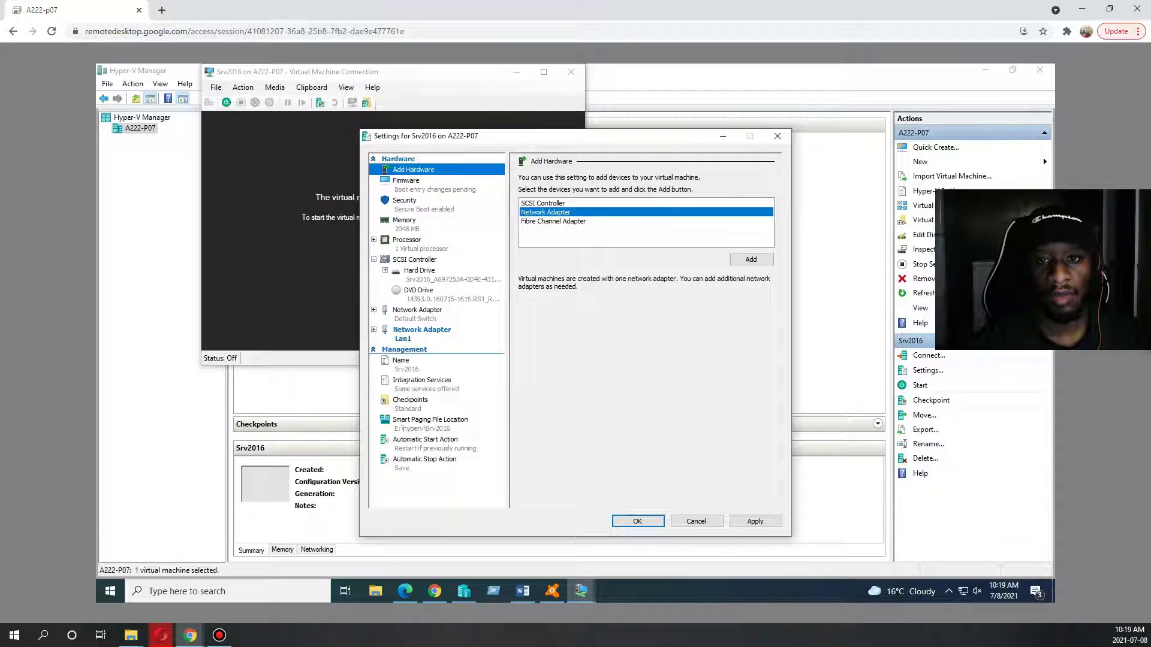
left_click(751, 259)
left_click(620, 201)
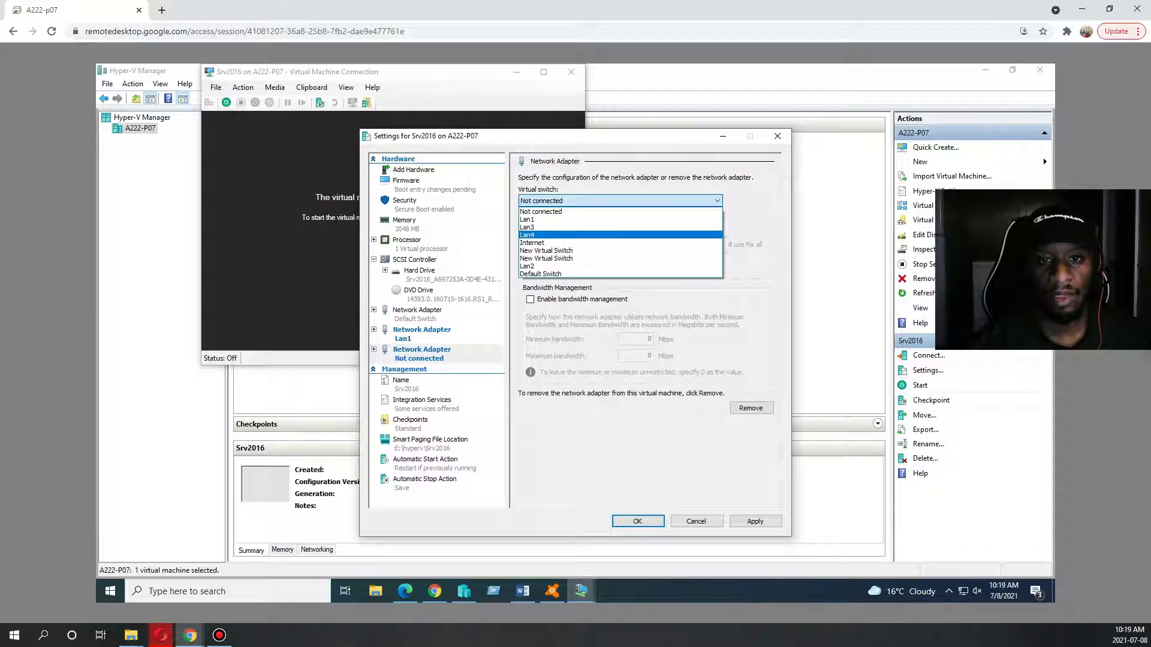
left_click(540, 266)
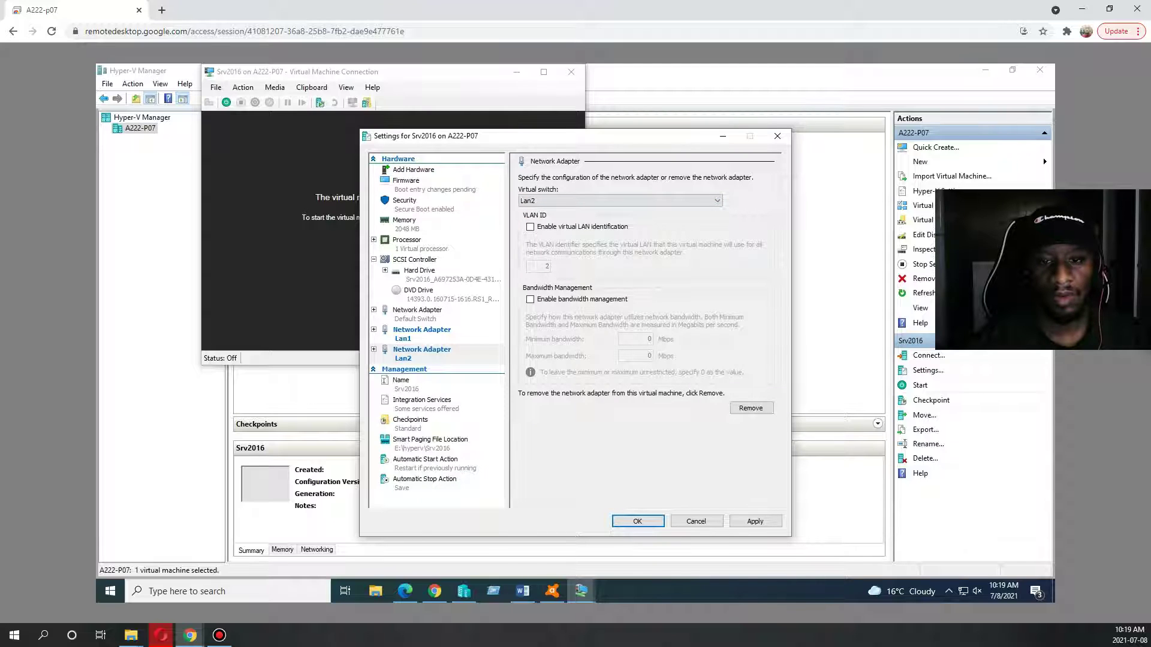
left_click(417, 312)
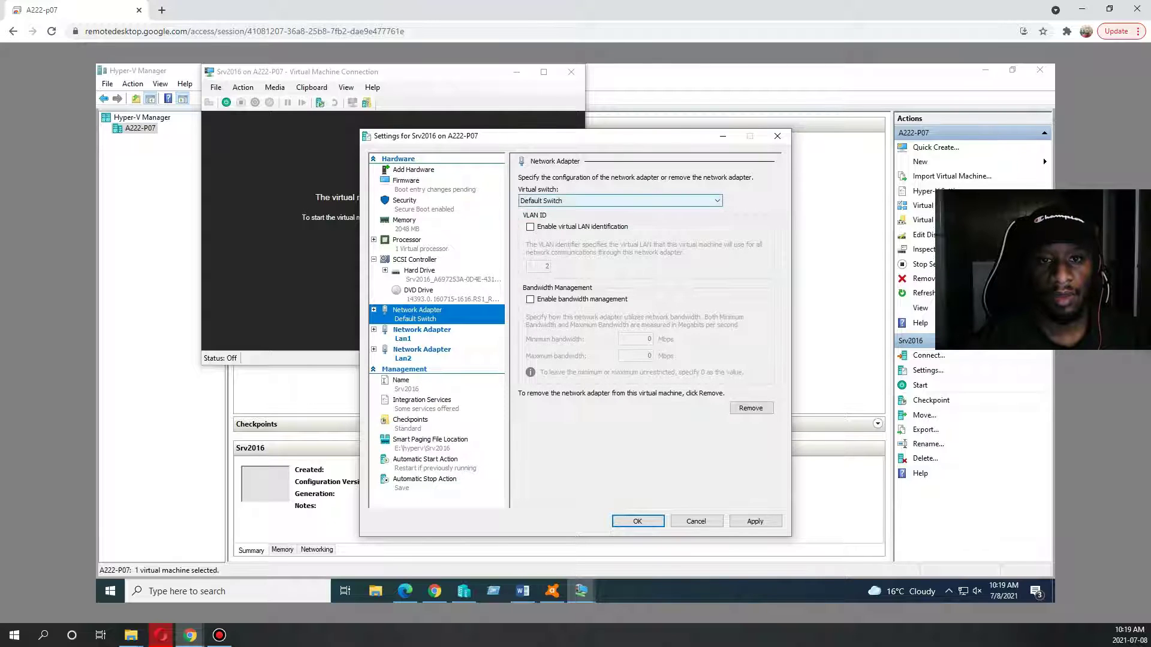
key("Return")
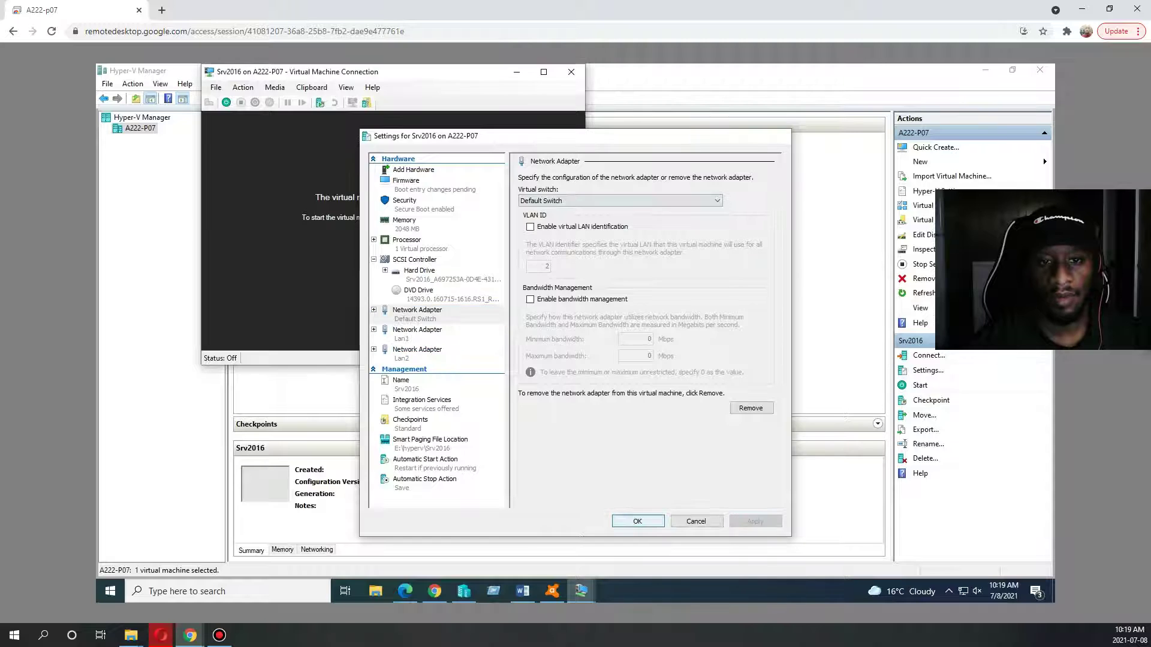
Start the virtual machine, sign in with the Administrator account password, and dismiss the Shutdown Event Tracker without giving a reason
key("Return")
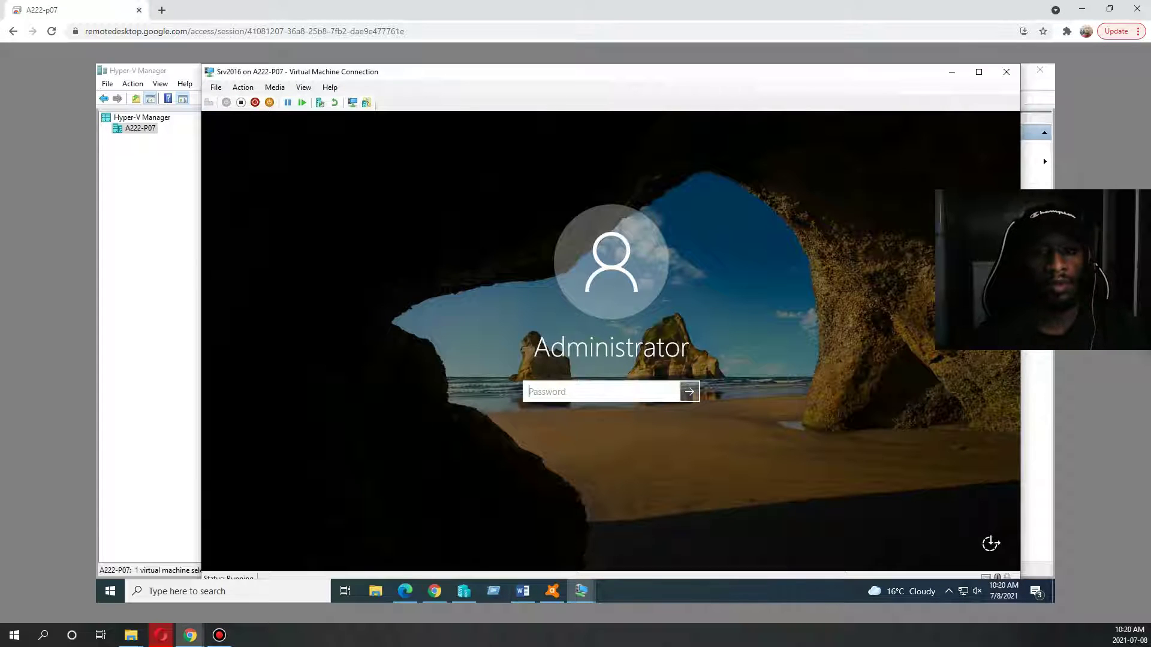
type("••••••••••")
key("Return")
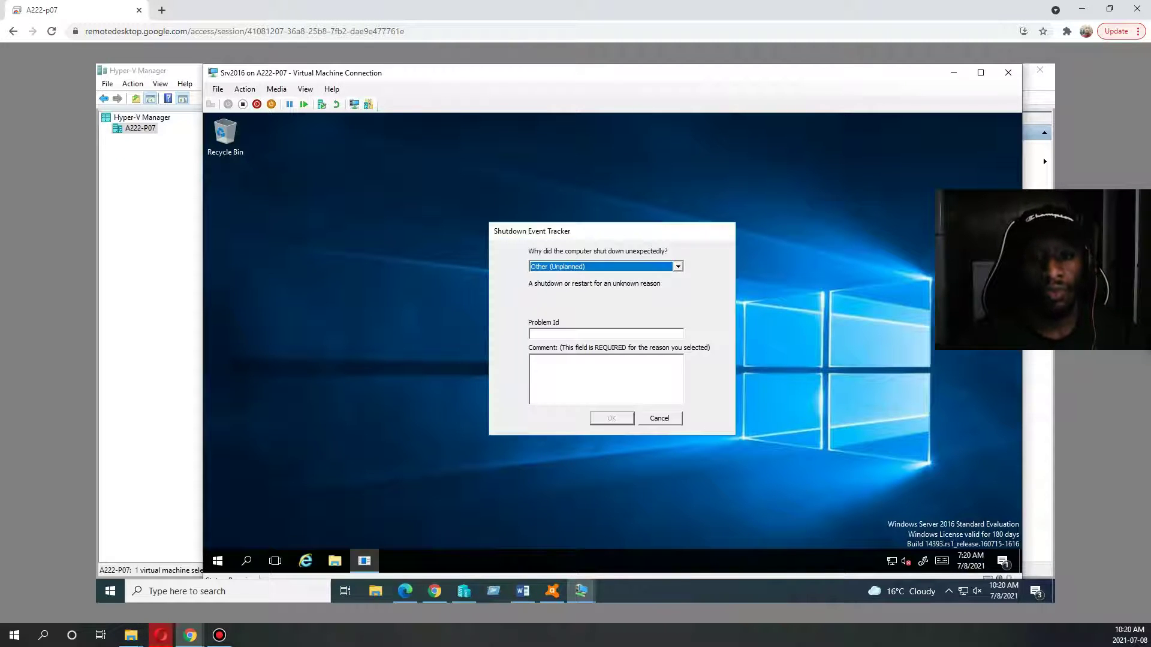
key("Escape")
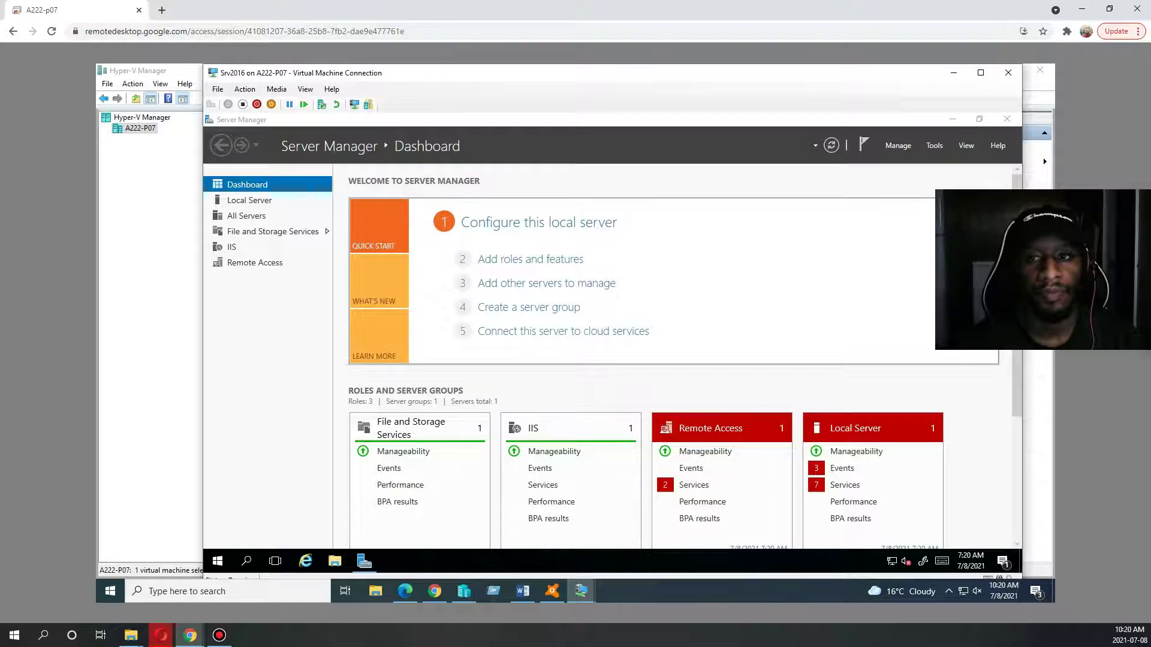
Open the server's Network Connections list through the Network and Sharing Center's adapter settings
right_click(892, 561)
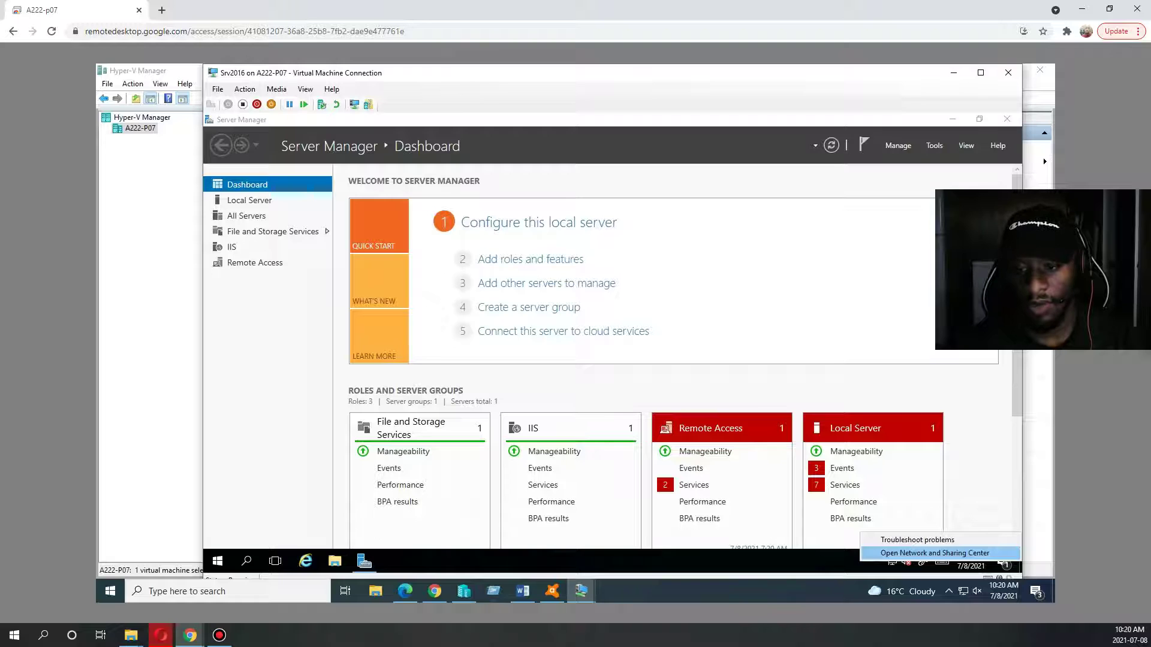
left_click(935, 553)
left_click(337, 232)
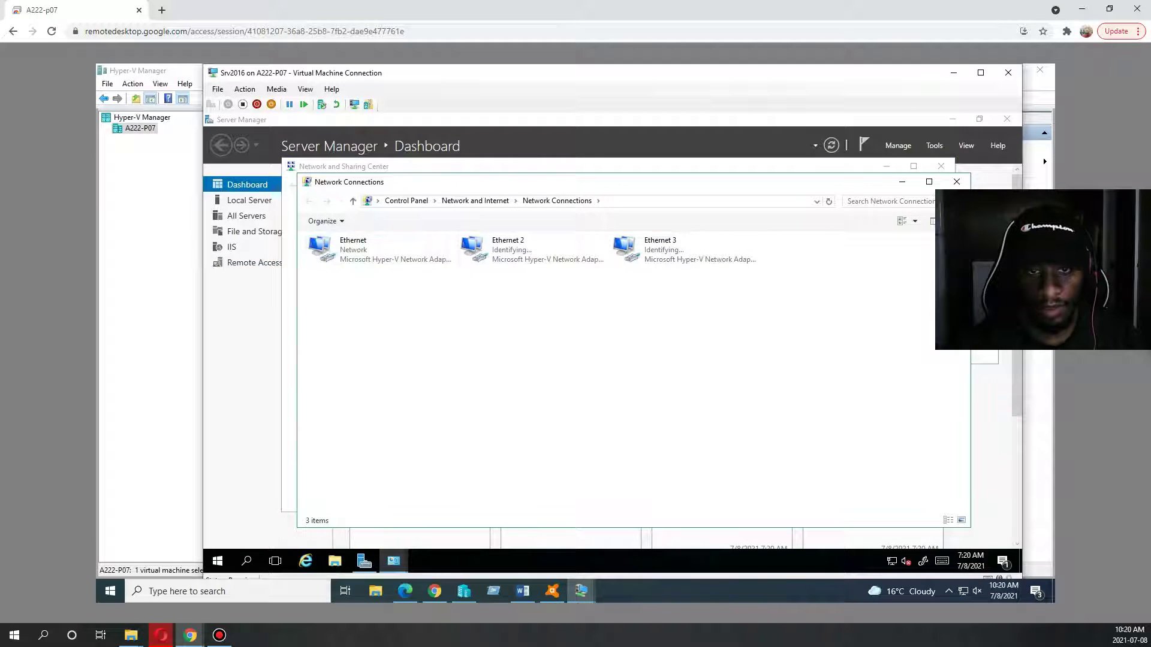
left_click_drag(420, 181, 466, 156)
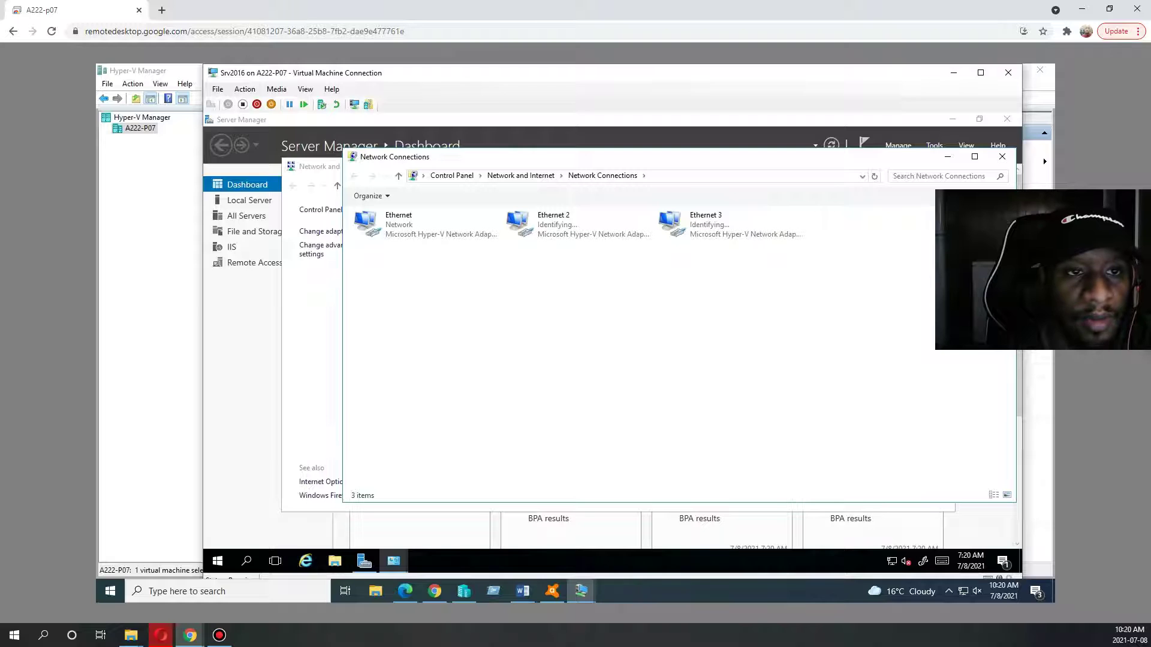
right_click(397, 221)
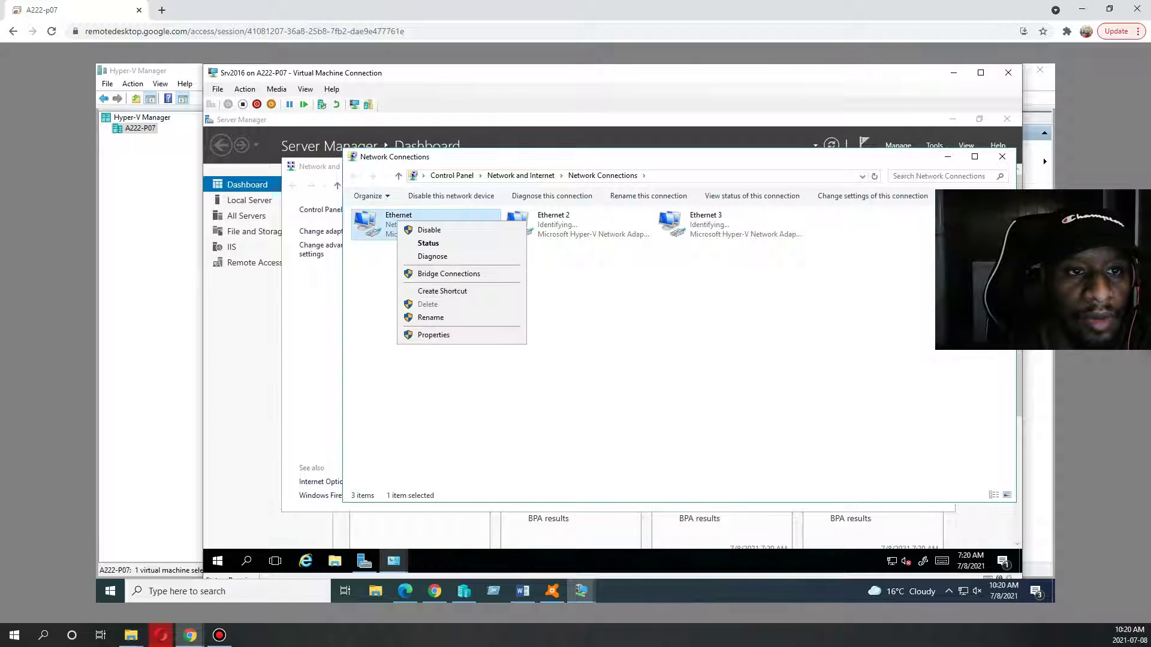
Place the Srv2016 virtual machine settings beside Network Connections and view the MAC address in the Lan1 adapter's Advanced Features
left_click(217, 89)
left_click(244, 102)
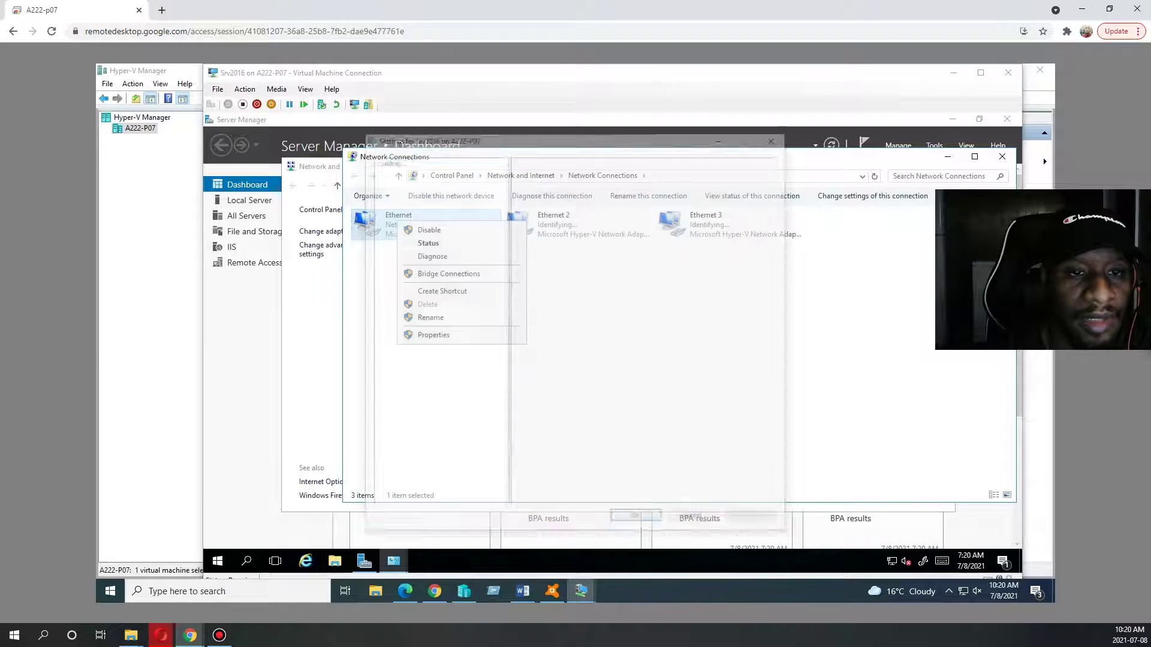
left_click_drag(575, 136, 327, 113)
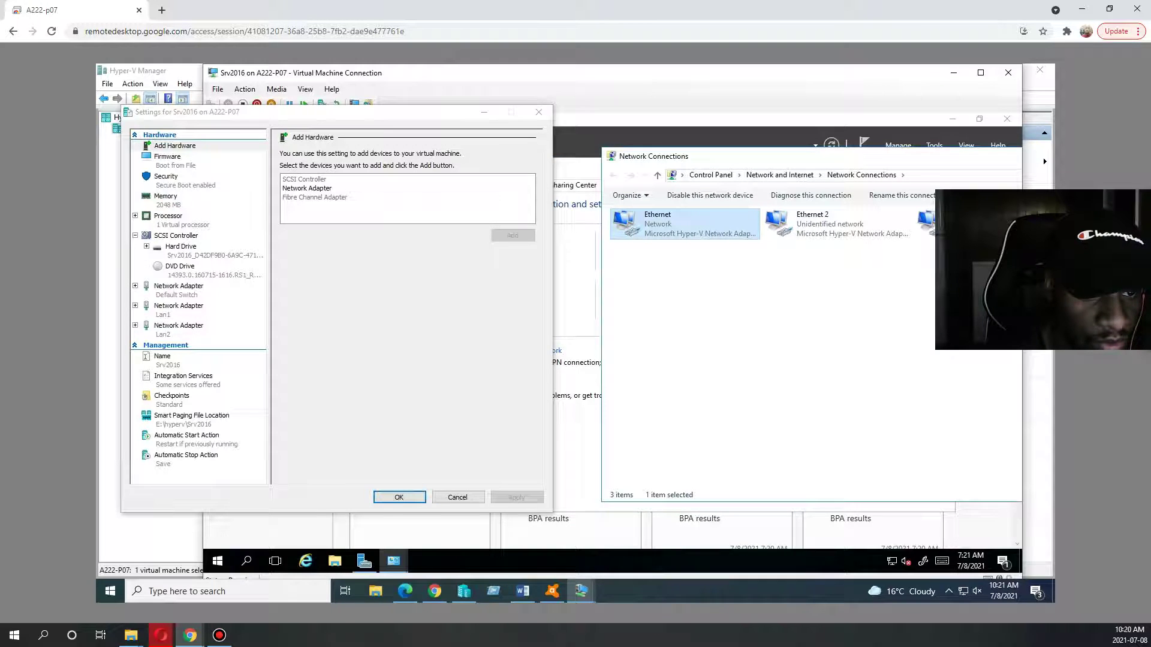
left_click(179, 305)
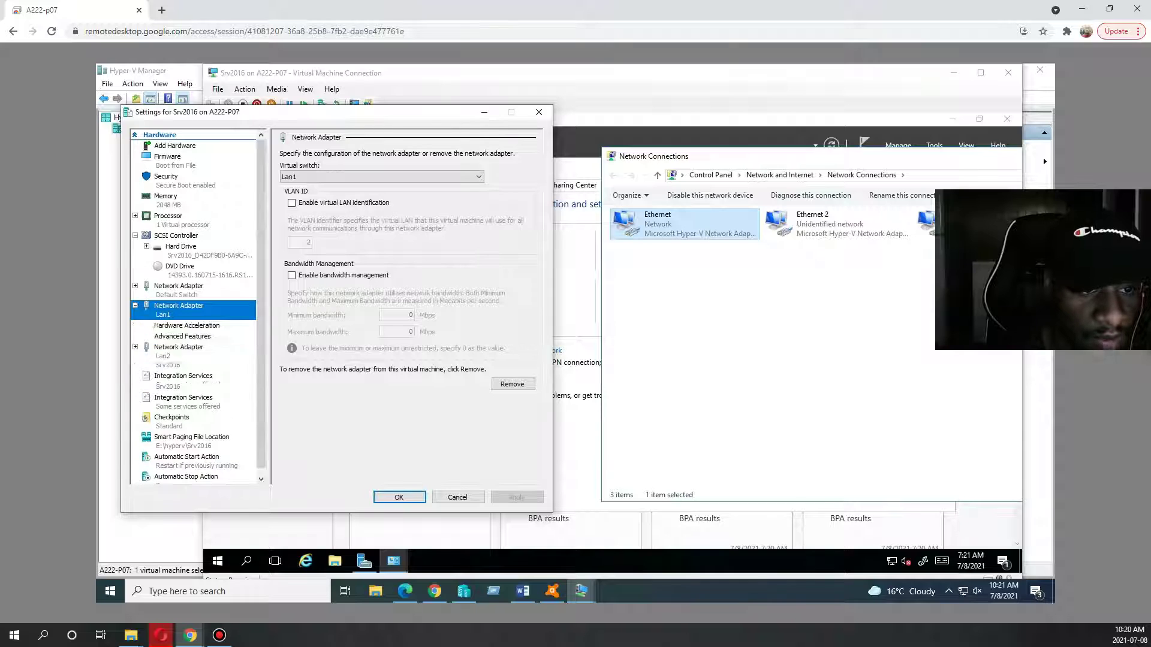
left_click(183, 337)
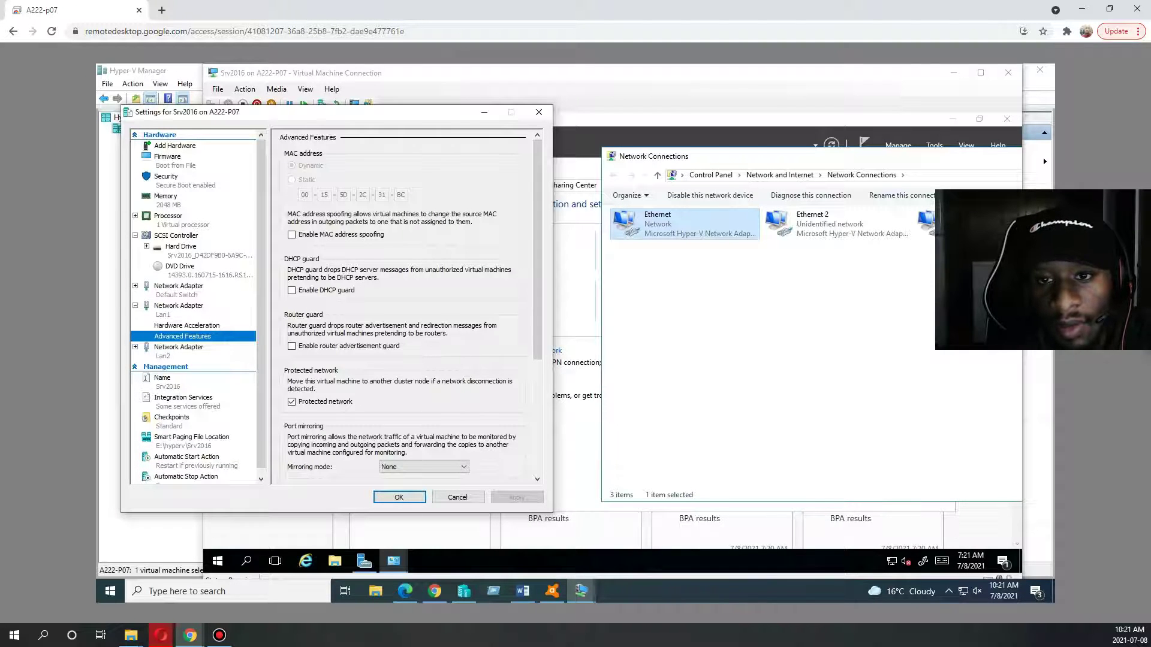
right_click(708, 234)
left_click(744, 348)
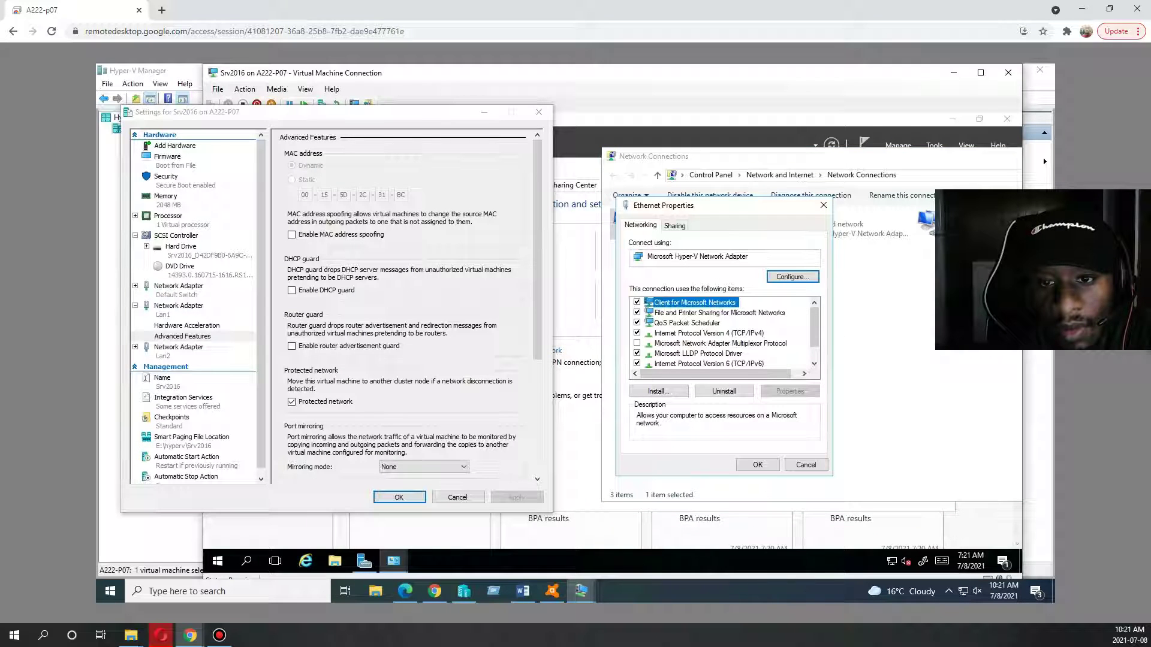
key("Escape")
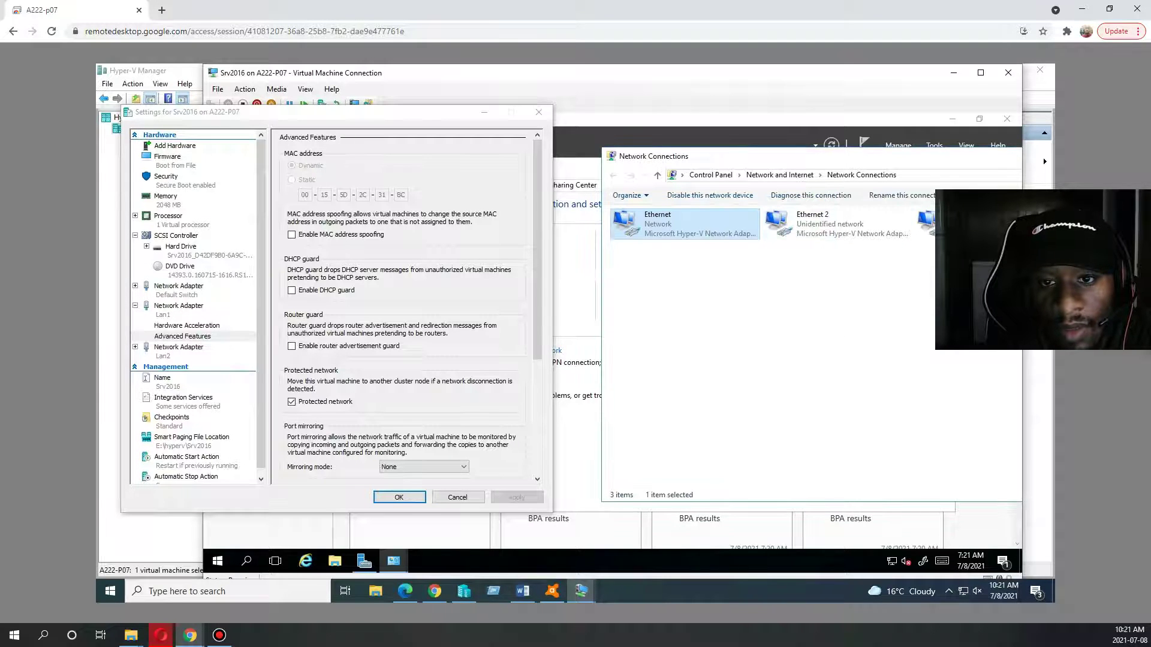
Compare the physical address in Ethernet's connection details with the MAC address in the Default Switch adapter's Advanced Features
right_click(653, 224)
left_click(684, 247)
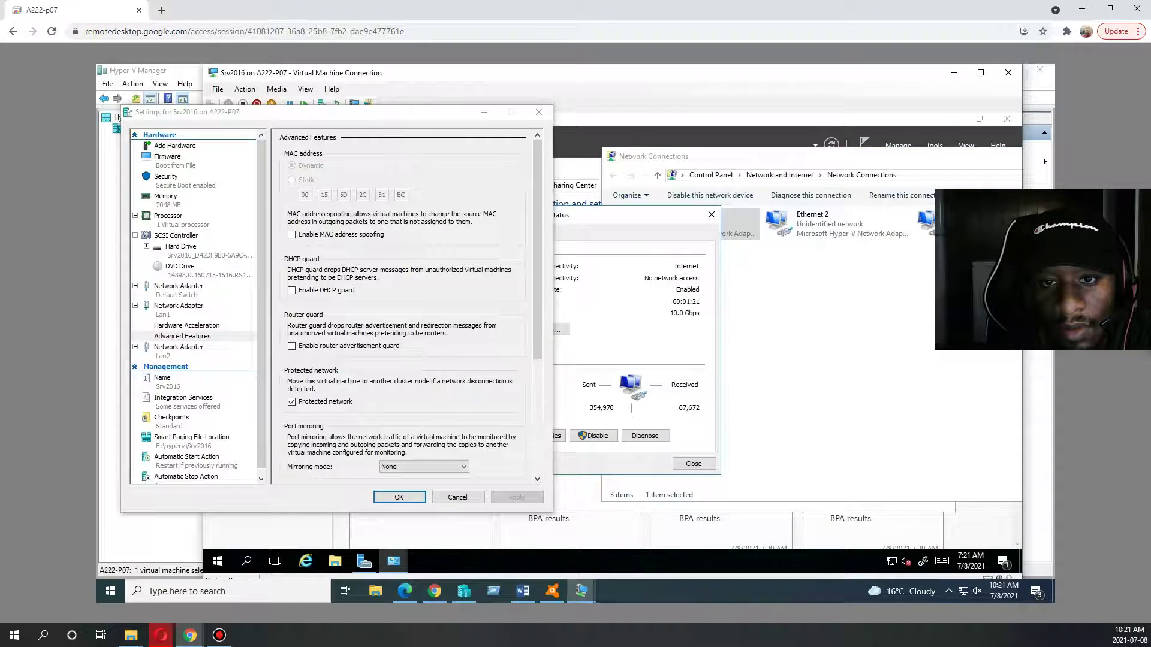
left_click_drag(642, 215, 730, 223)
left_click(635, 339)
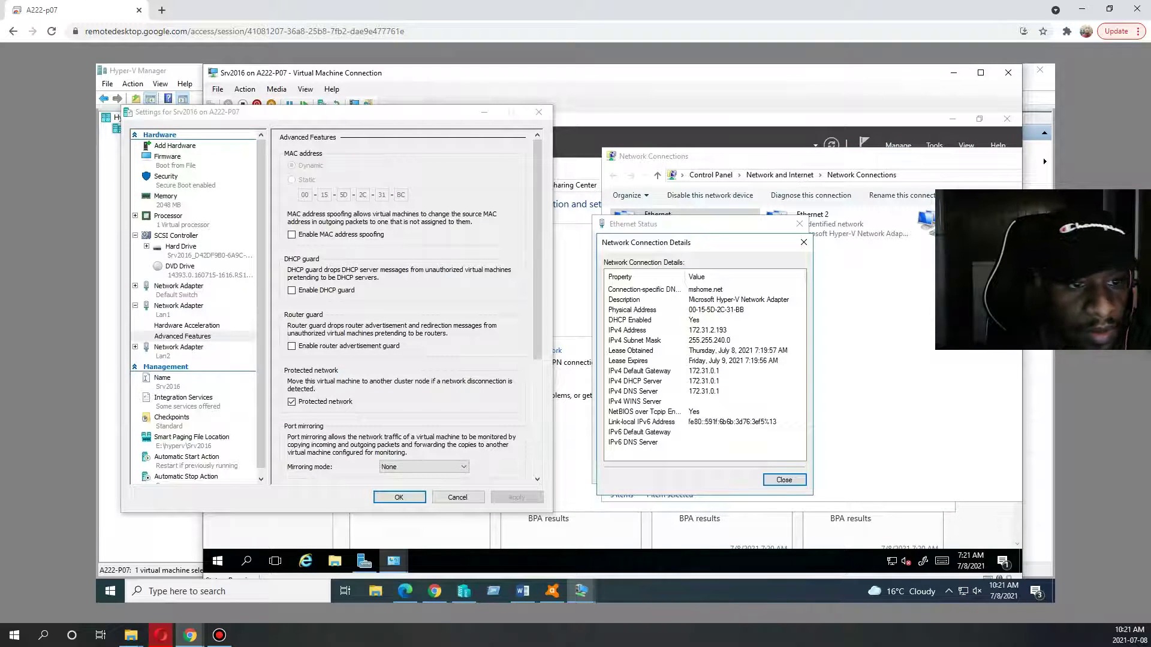
left_click(179, 348)
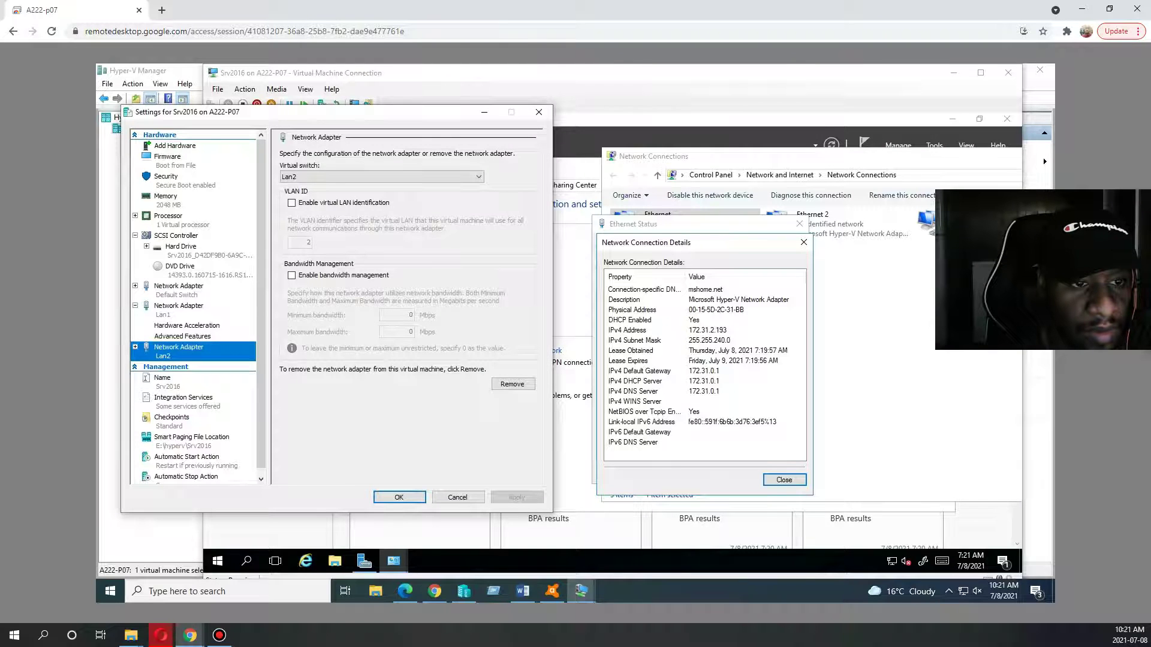
left_click(178, 286)
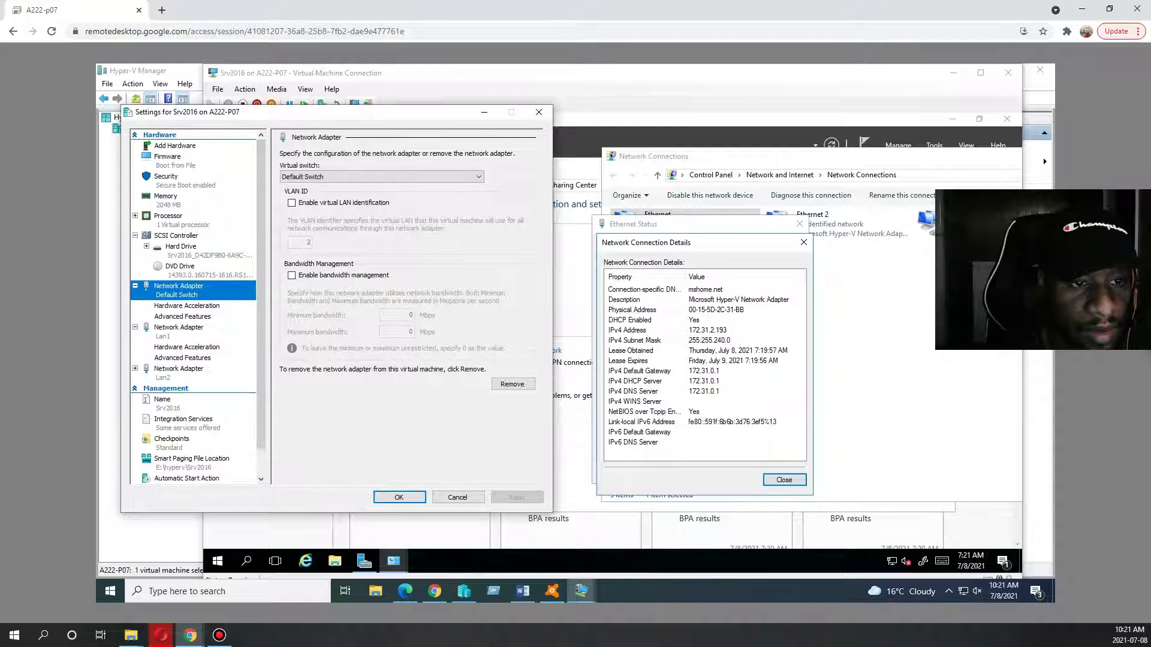
left_click(182, 316)
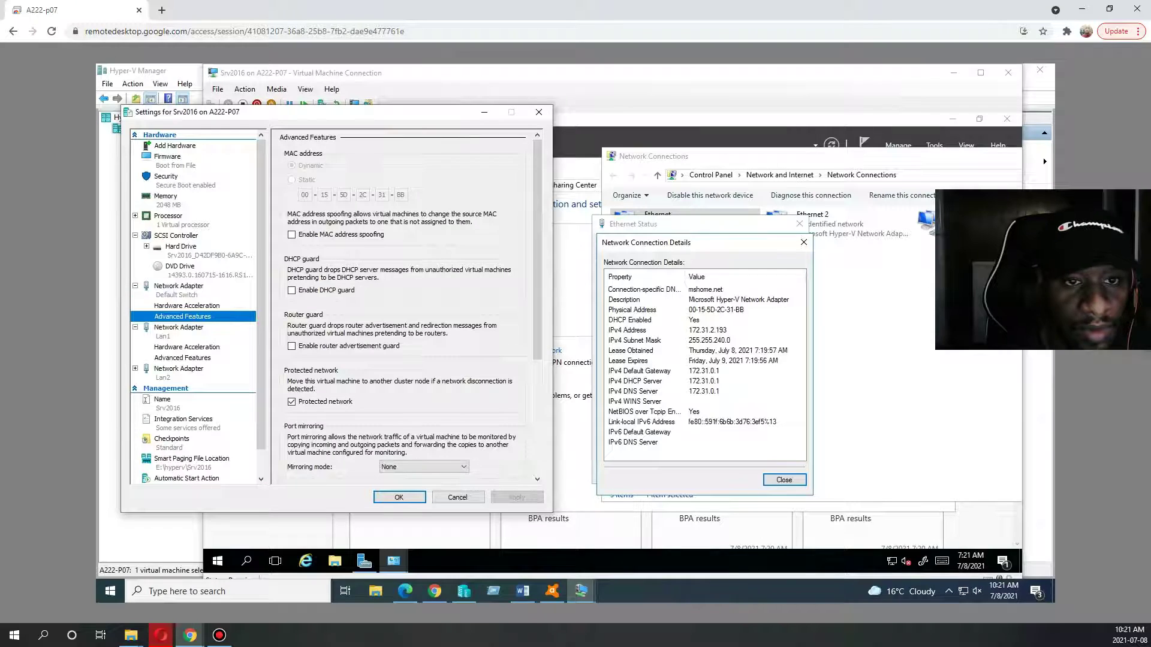
Close the Ethernet status and details windows, and rename the Ethernet connection to CLOUD
left_click(804, 242)
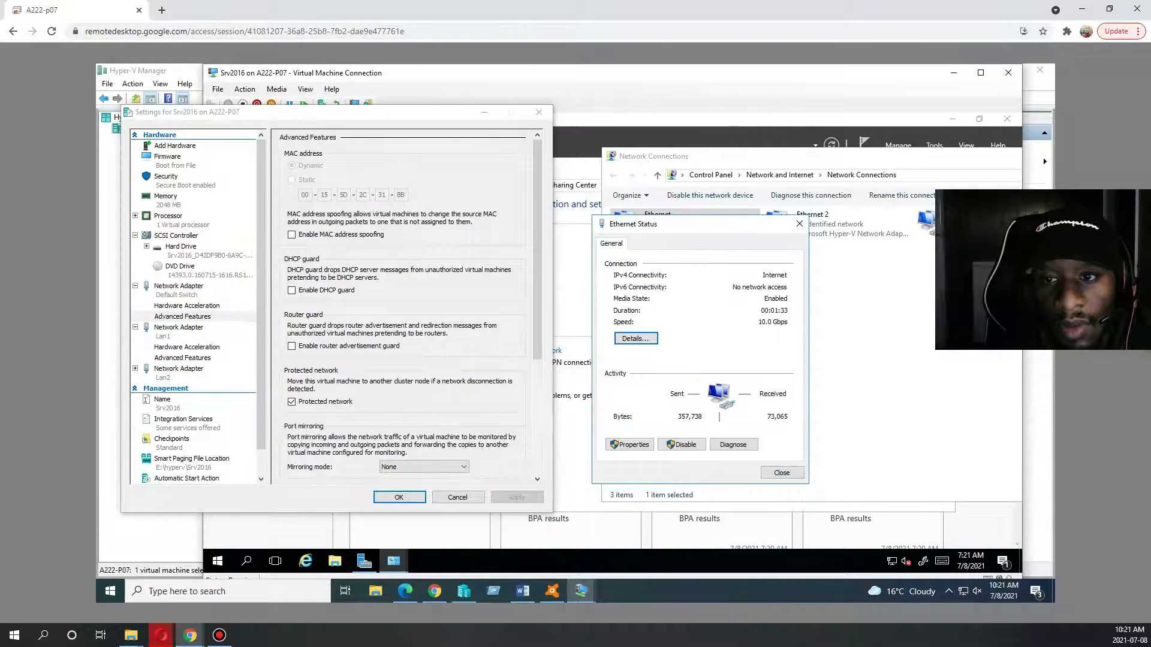
left_click(799, 223)
right_click(654, 216)
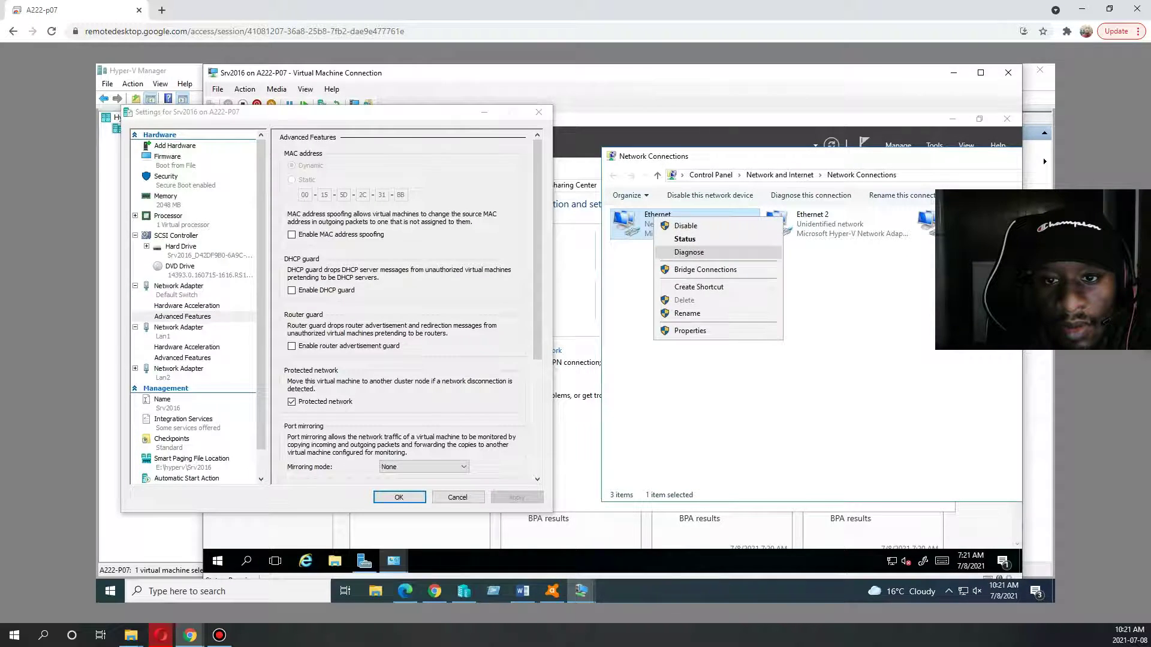
left_click(687, 313)
type("CLOUD")
key("Return")
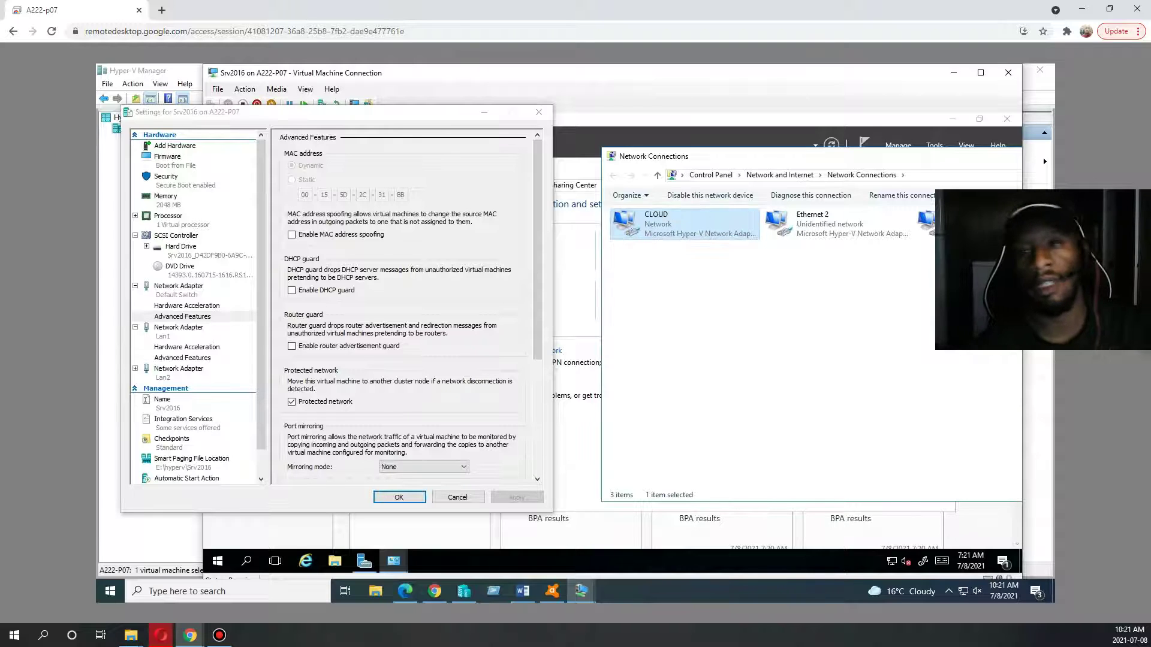
Open the connection details of Ethernet 2 to read its physical address
right_click(823, 227)
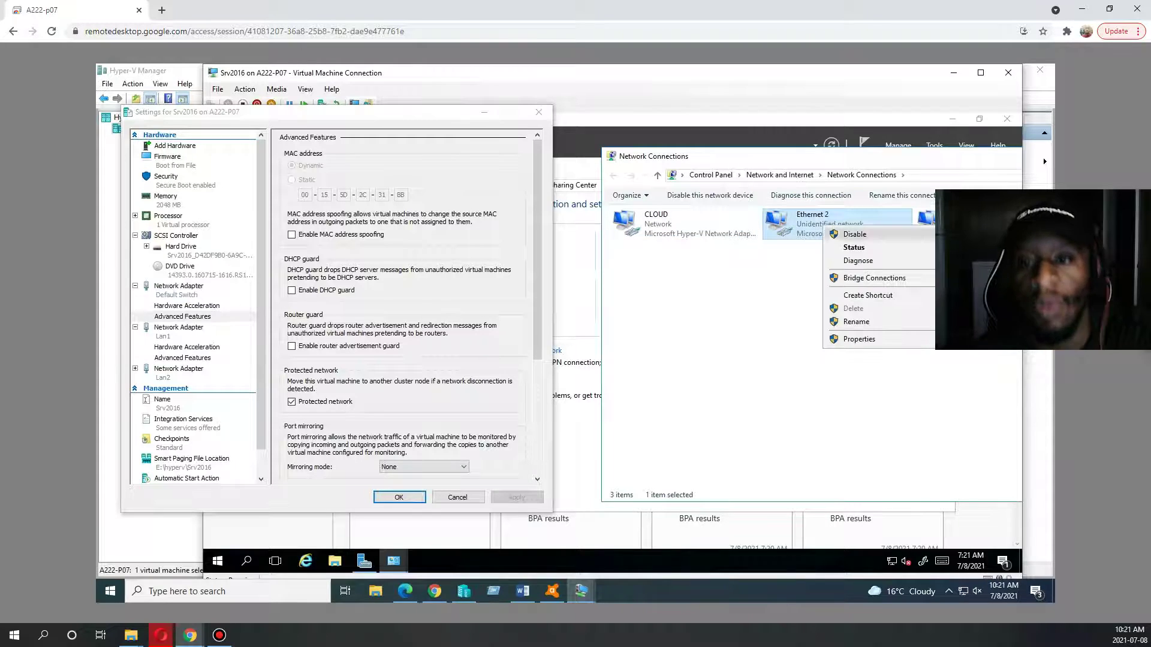
left_click(854, 247)
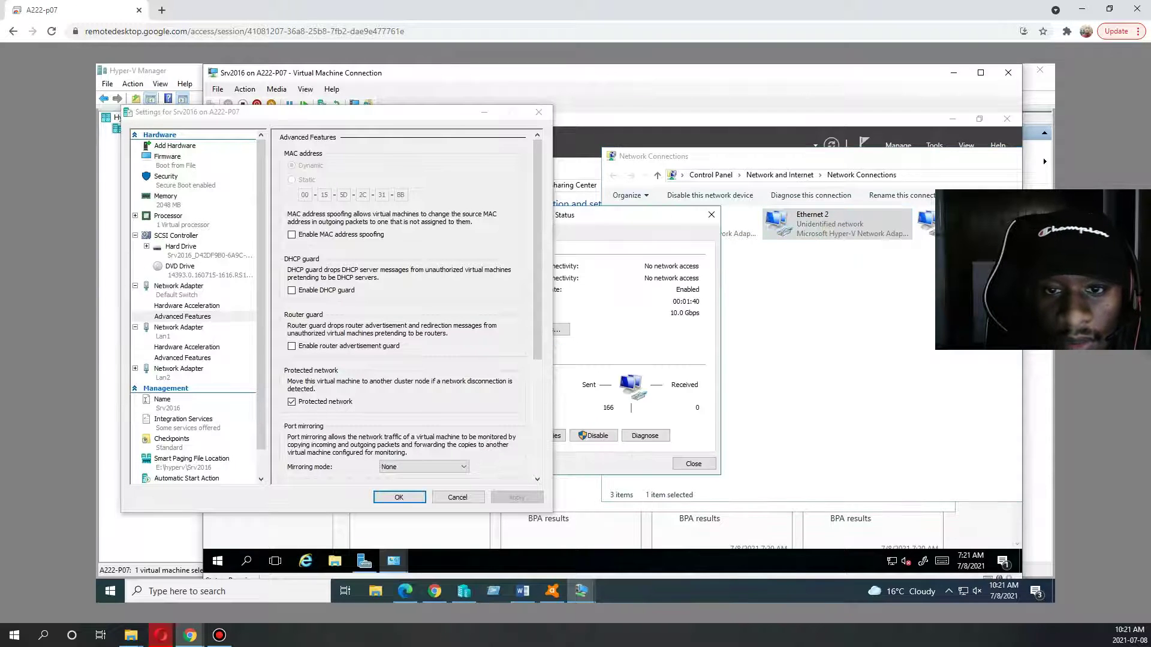
left_click_drag(630, 215, 839, 204)
left_click(758, 319)
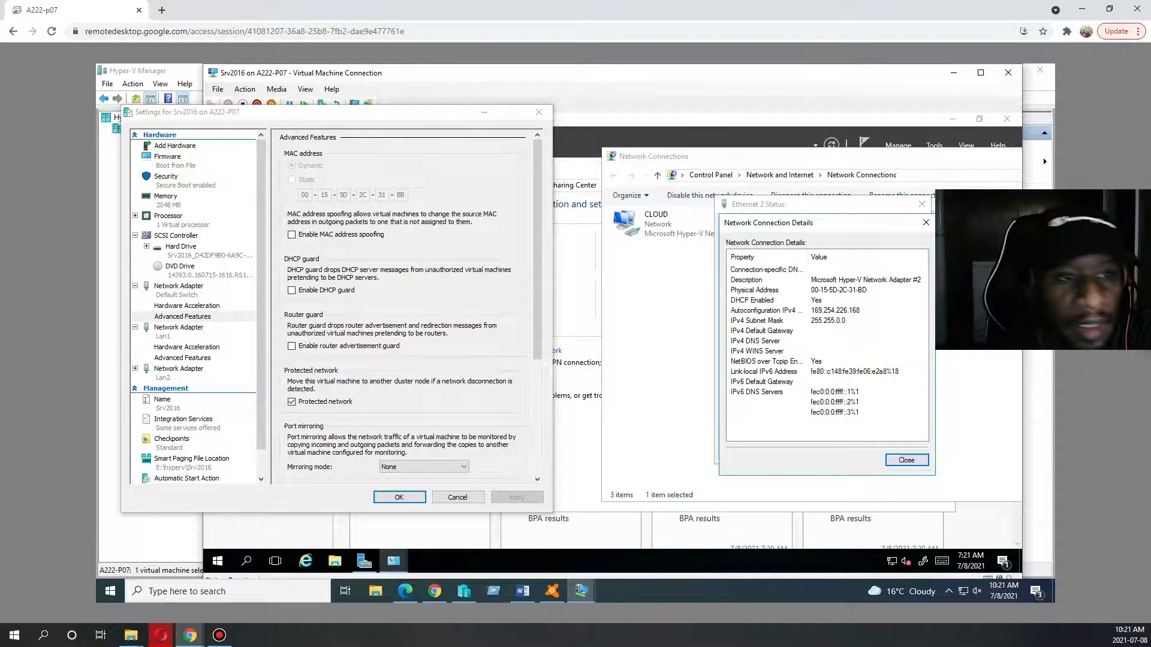
Compare Ethernet 2's physical address with the MAC address in the Lan2 adapter's Advanced Features
left_click(179, 369)
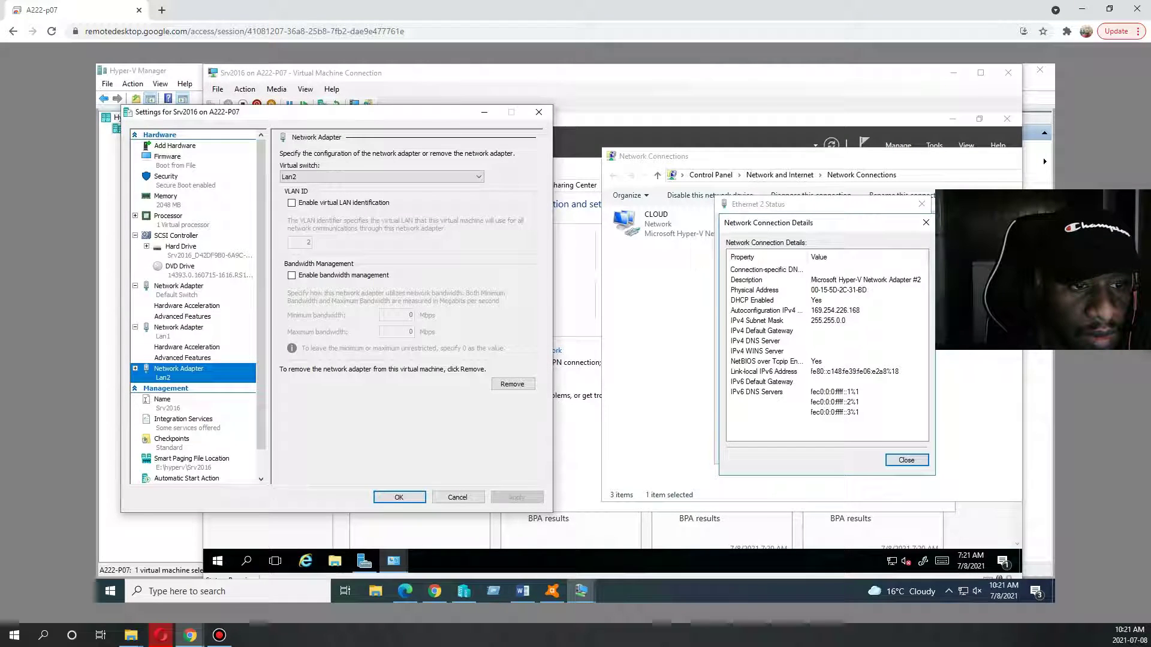
left_click(135, 369)
left_click(182, 399)
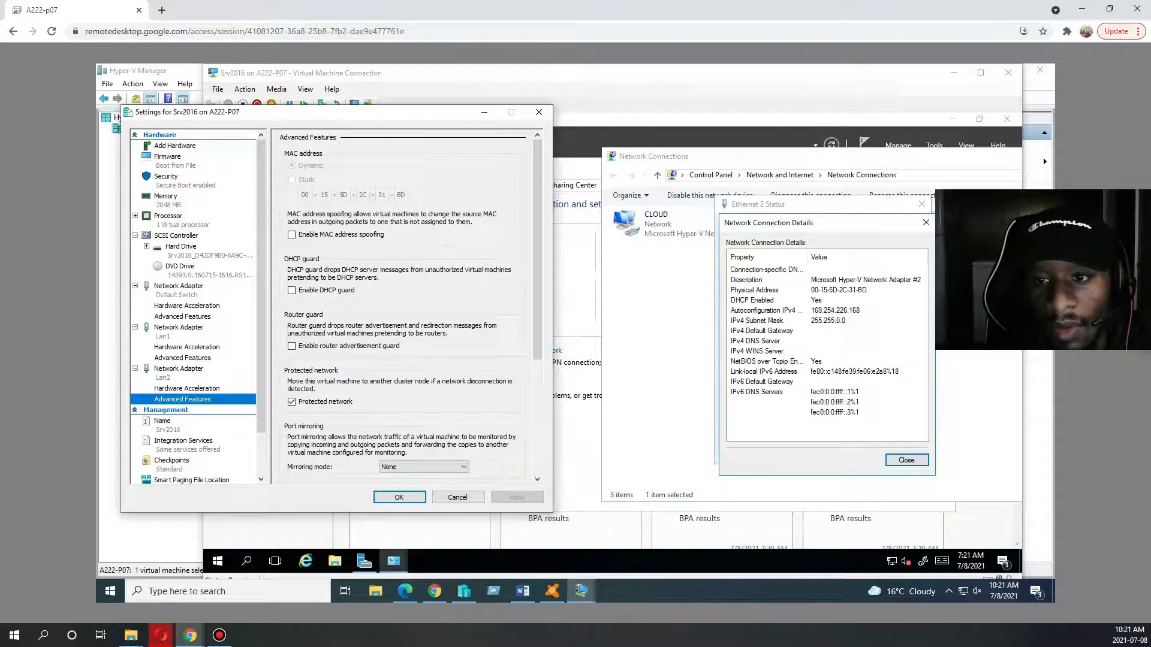
Close the Ethernet 2 details and status windows, and rename the Ethernet 2 connection to LAN2
left_click(907, 460)
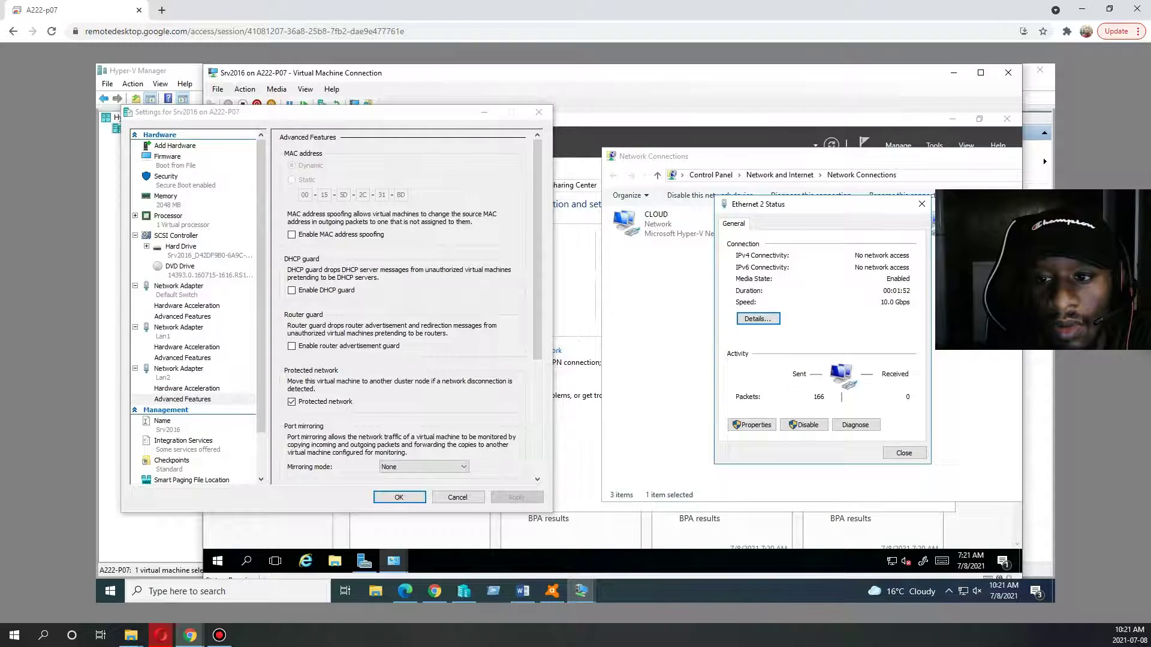
left_click(906, 452)
right_click(794, 222)
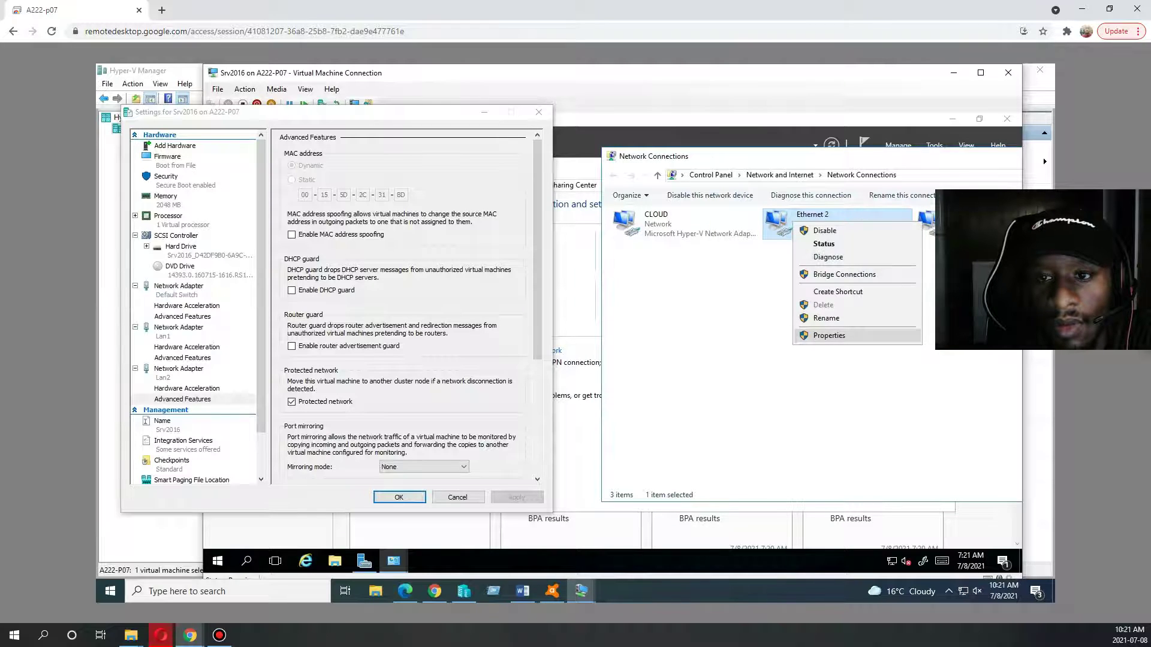
left_click(826, 318)
type("L")
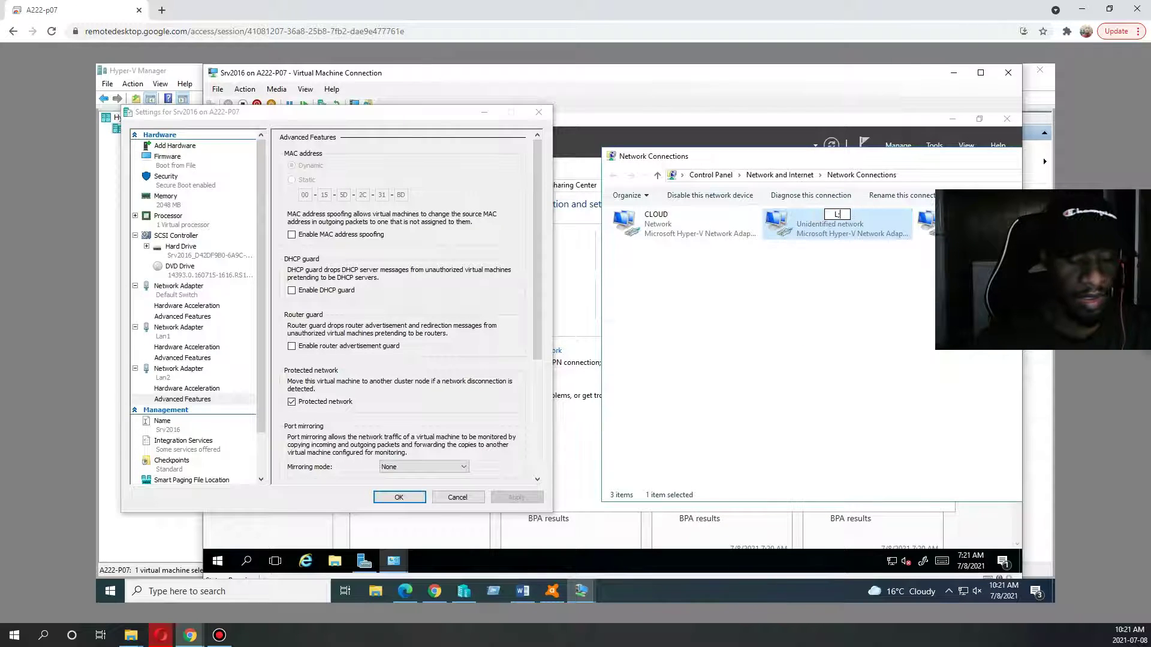
type("AN2")
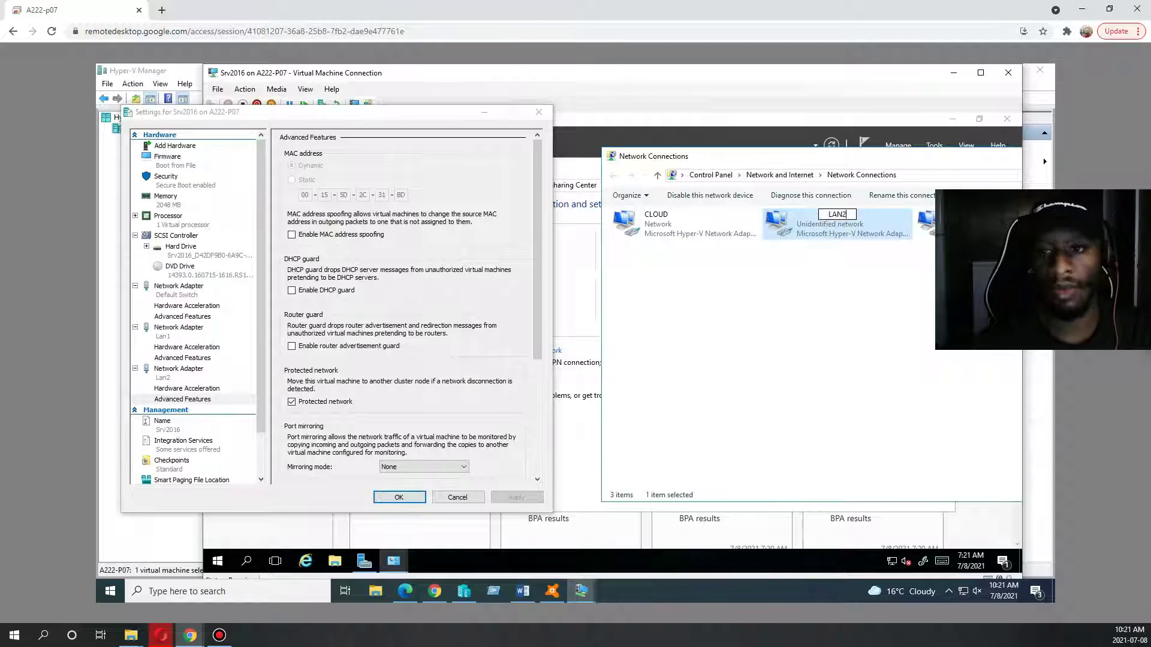
key("Return")
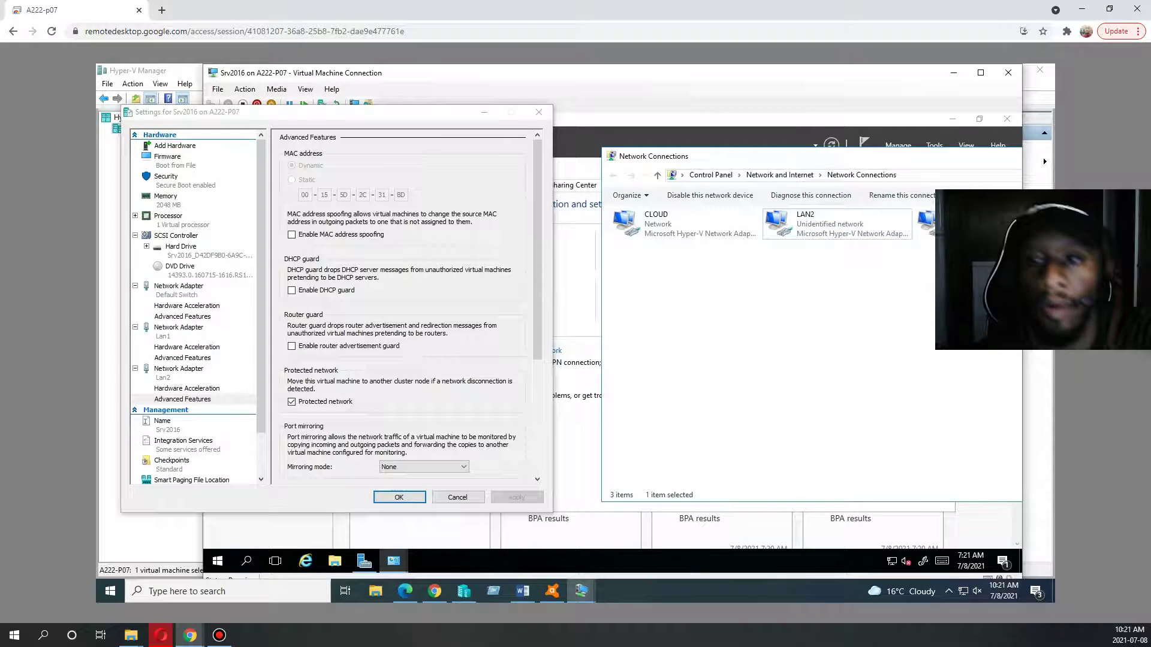
Compare the physical address in Ethernet 3's connection details with the MAC address in the Lan1 adapter's Advanced Features
left_click_drag(936, 157, 887, 157)
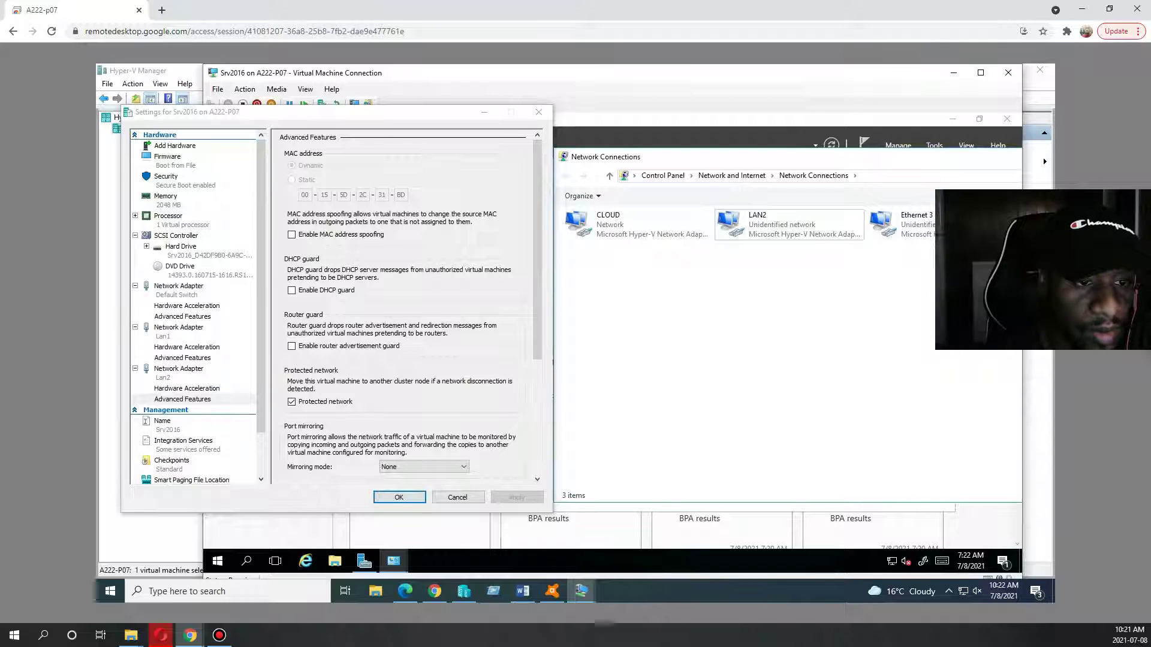
left_click(182, 358)
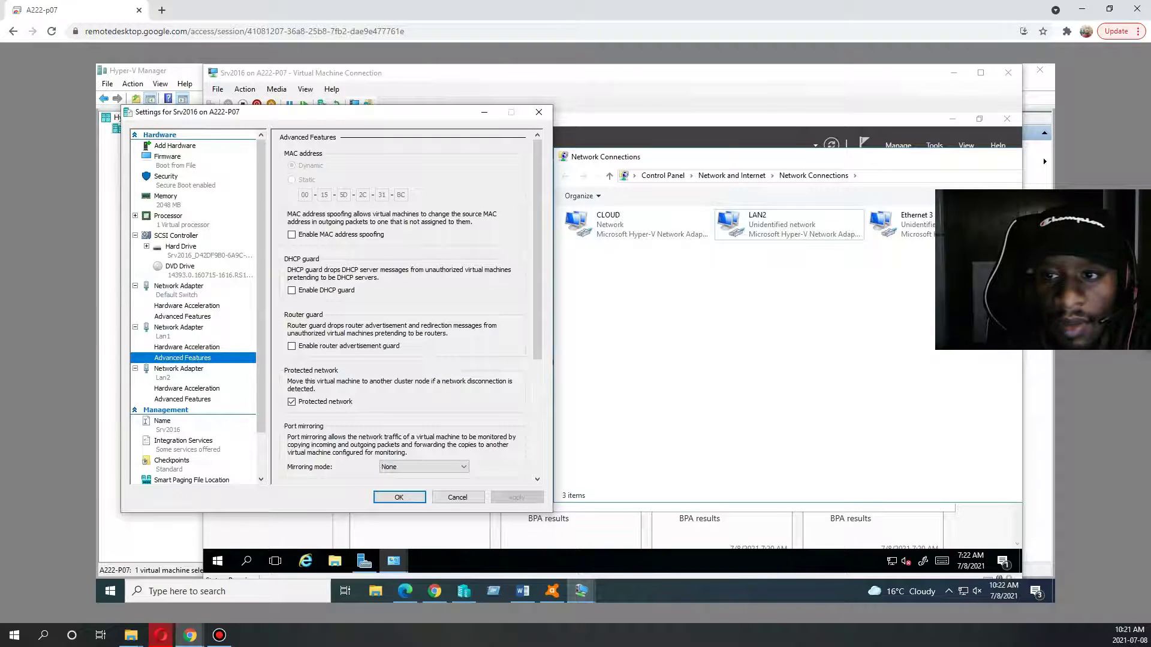
left_click(899, 224)
right_click(888, 217)
left_click(908, 237)
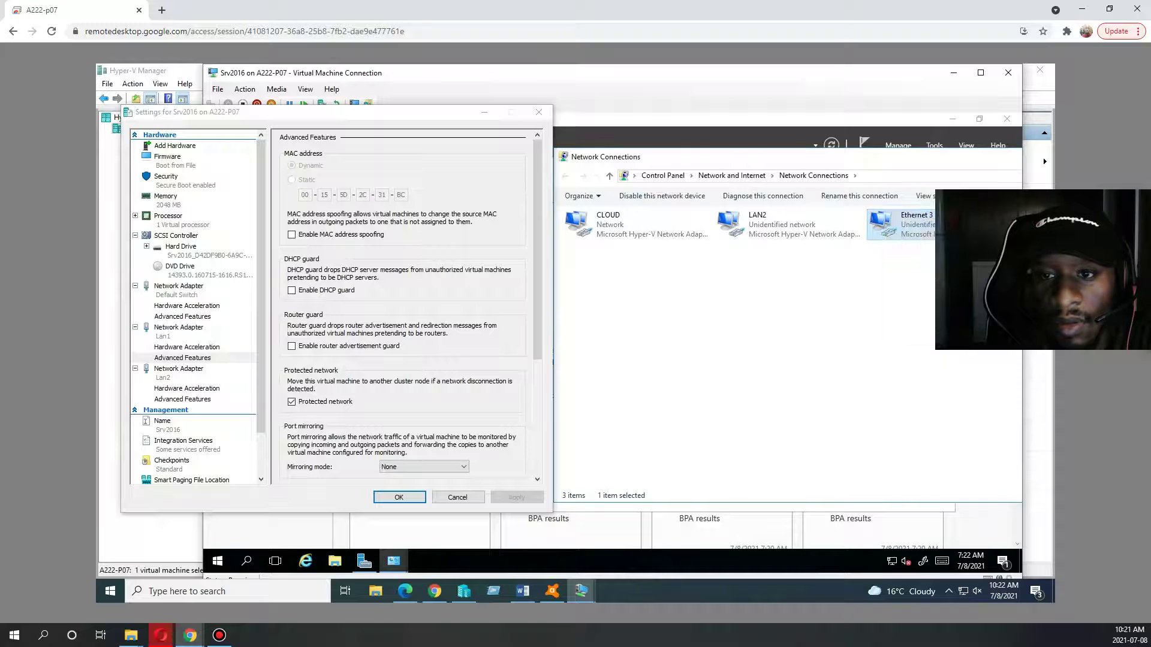
left_click_drag(630, 215, 731, 203)
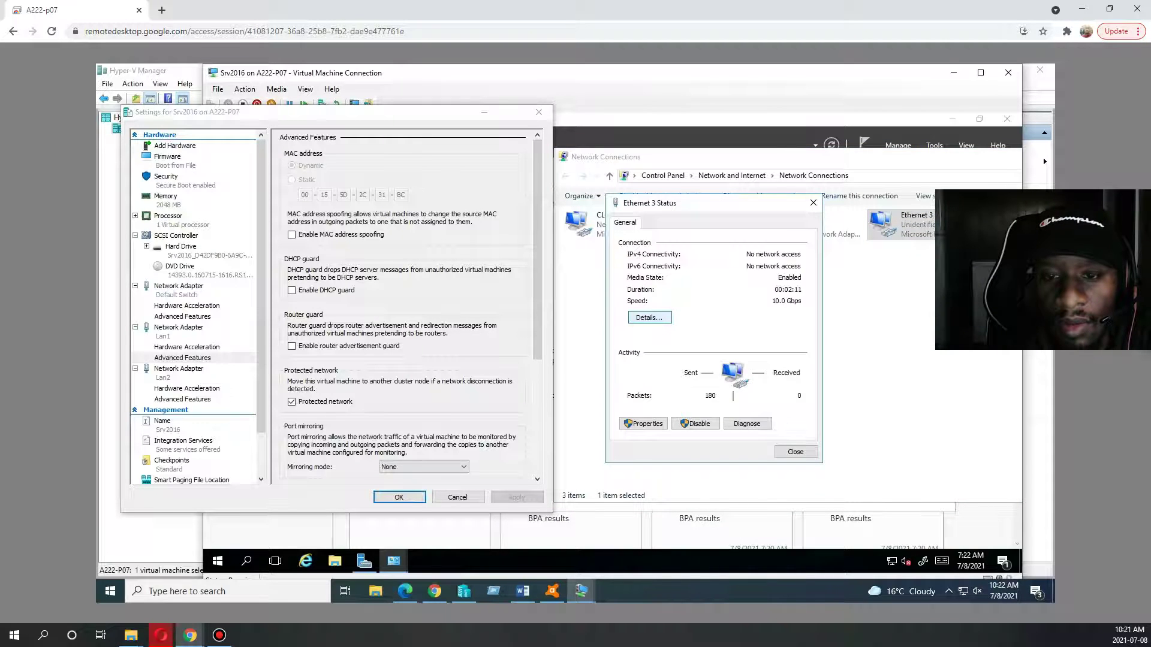
left_click(650, 317)
left_click(798, 459)
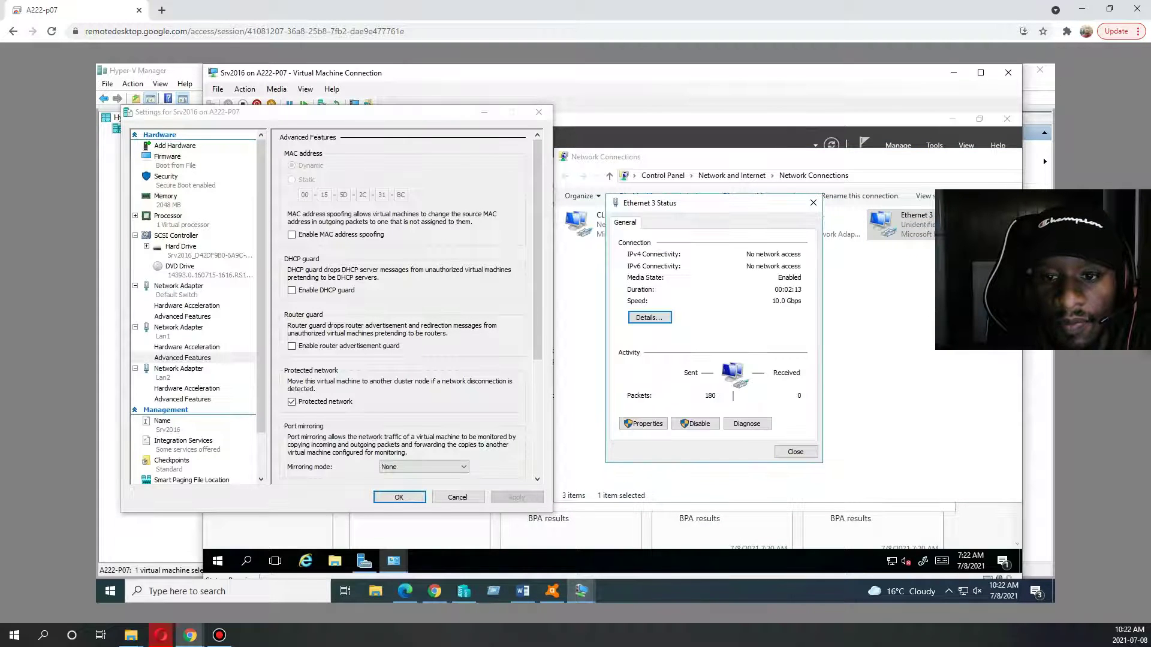
left_click(643, 423)
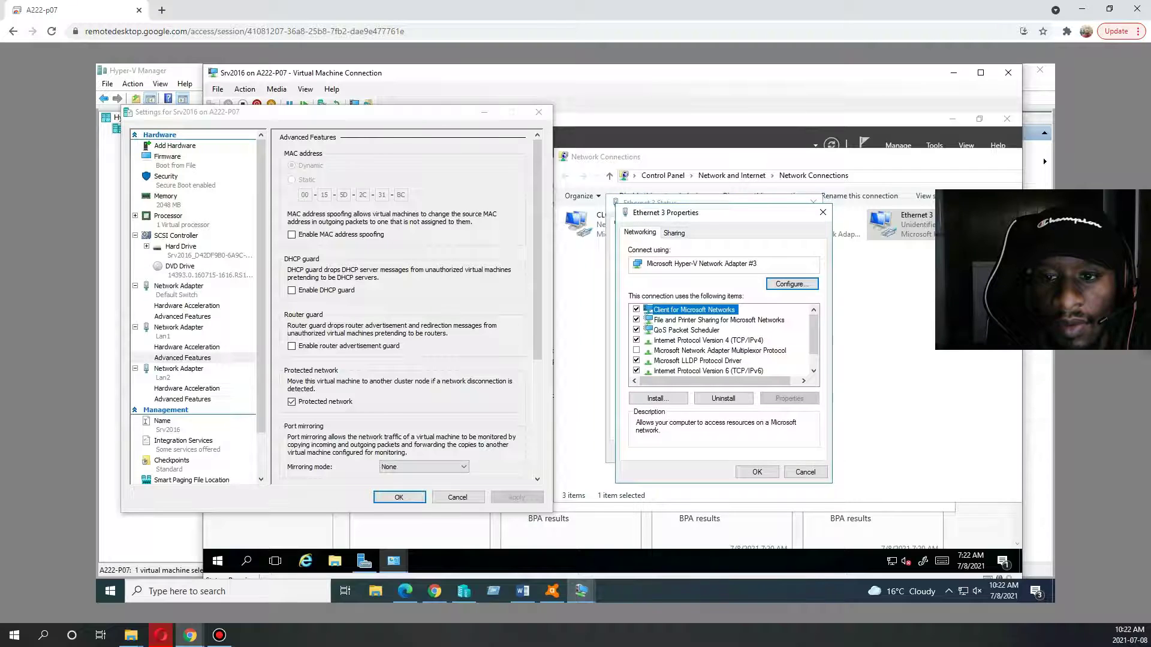
left_click(805, 472)
left_click(795, 451)
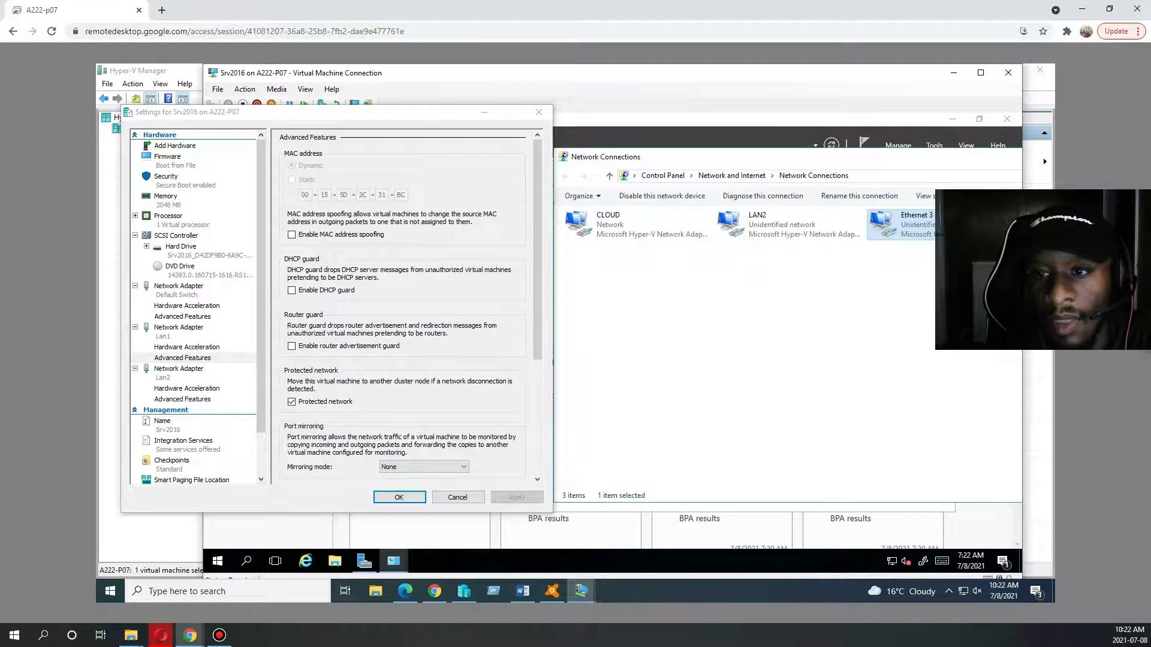
Rename the Ethernet 3 connection to LAN1 and close the Srv2016 virtual machine settings
key("shift+F10")
key("m")
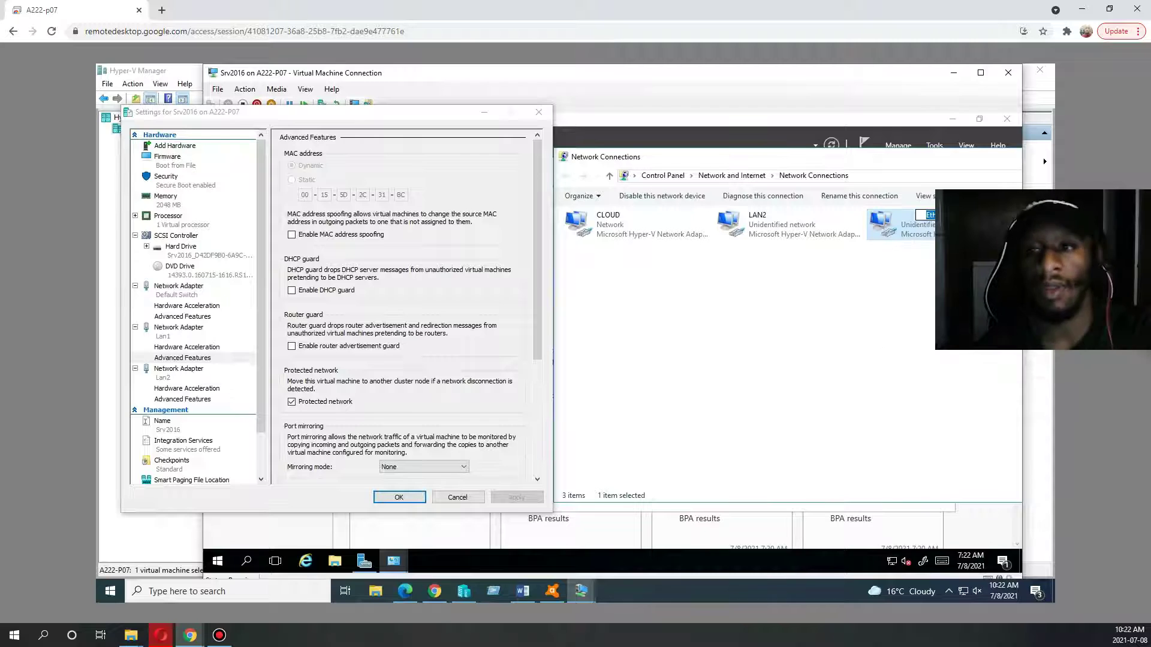
key("BackSpace")
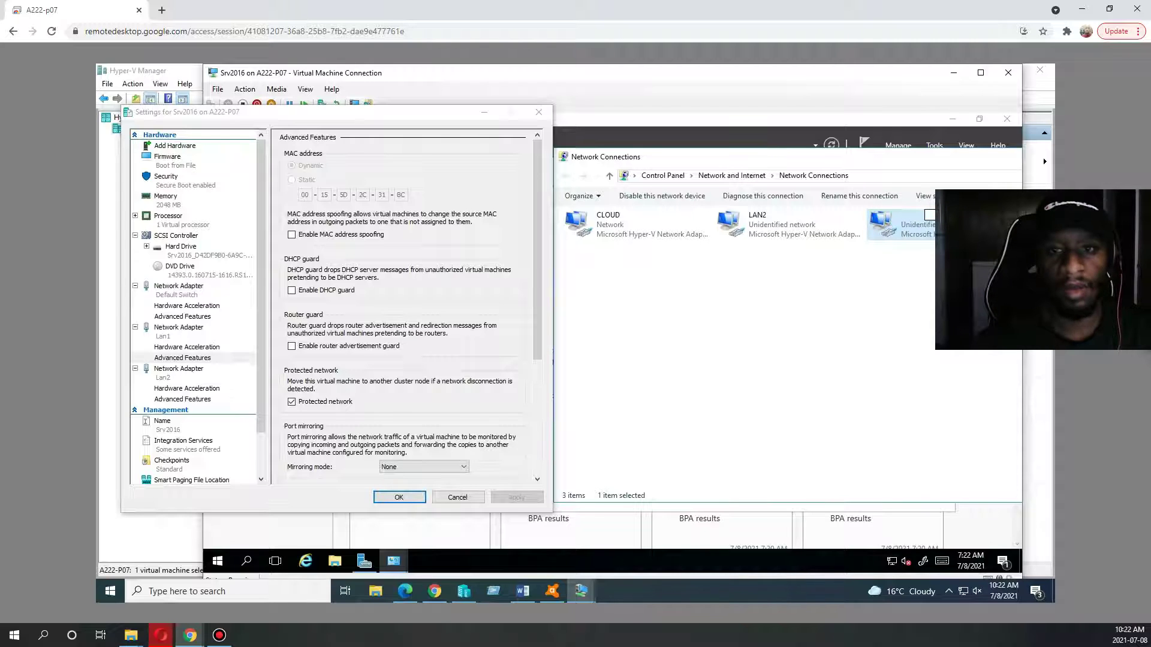
type("L")
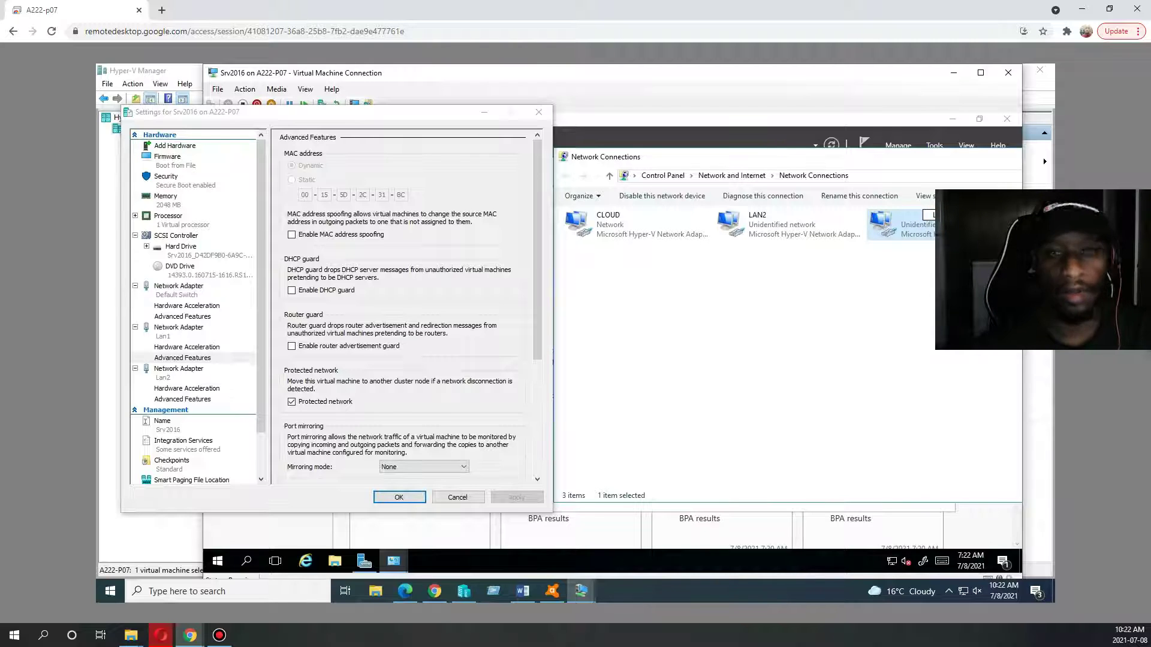
type("AN1")
key("Return")
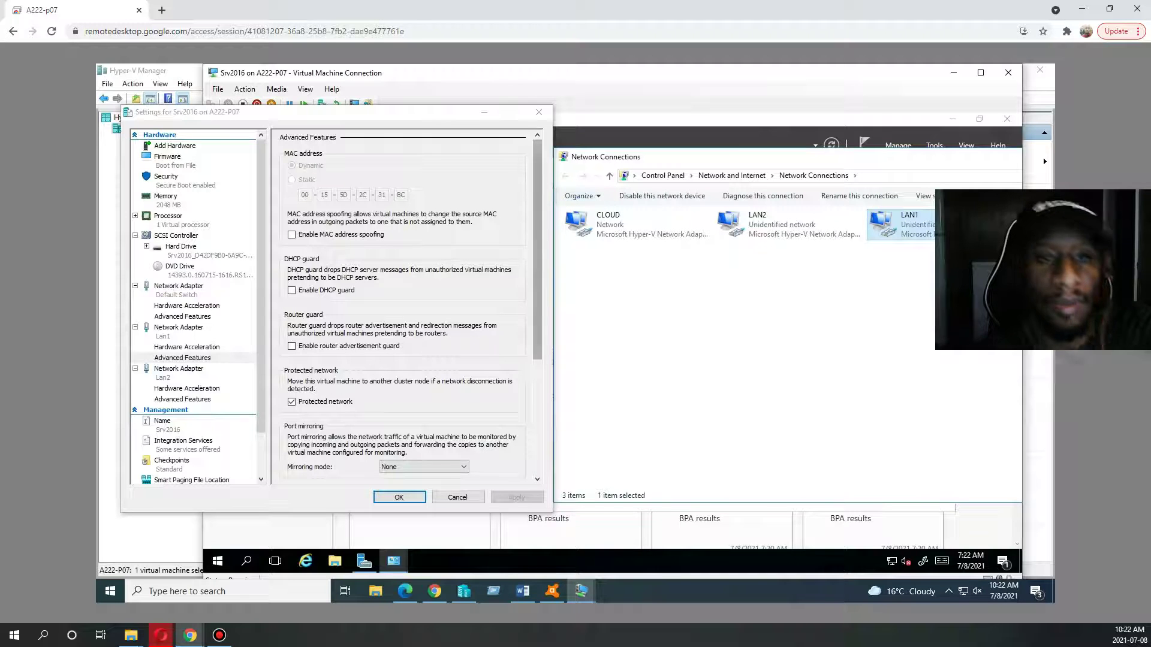
left_click(539, 112)
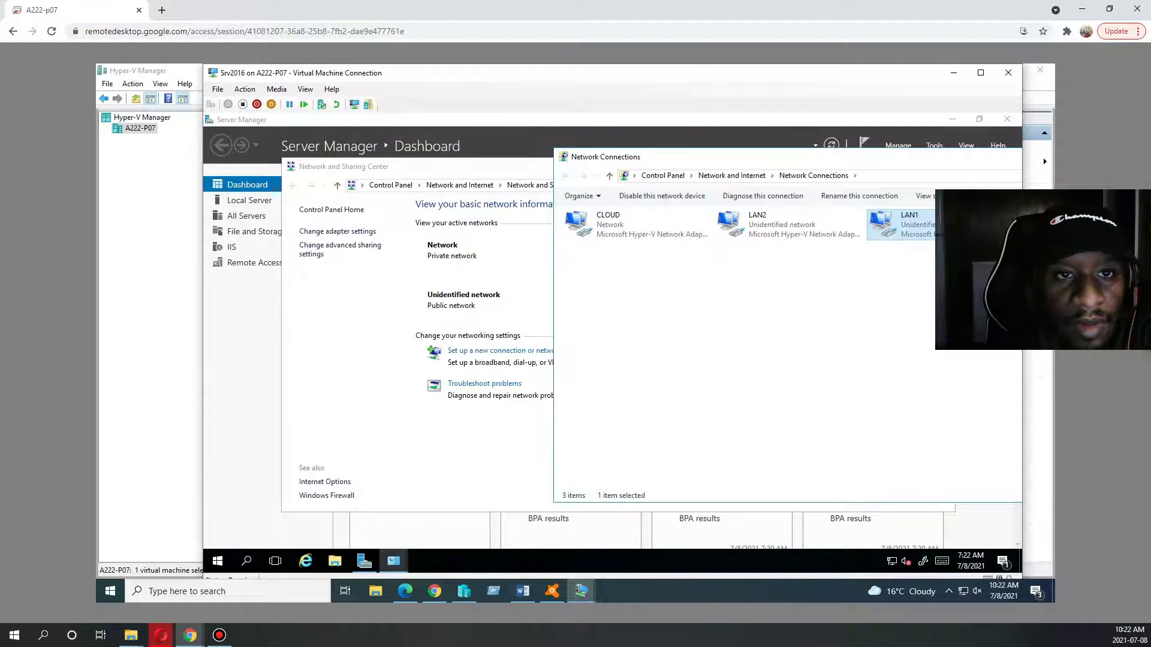
Maximize the Srv2016 virtual machine window and open Command Prompt inside it
double_click(539, 73)
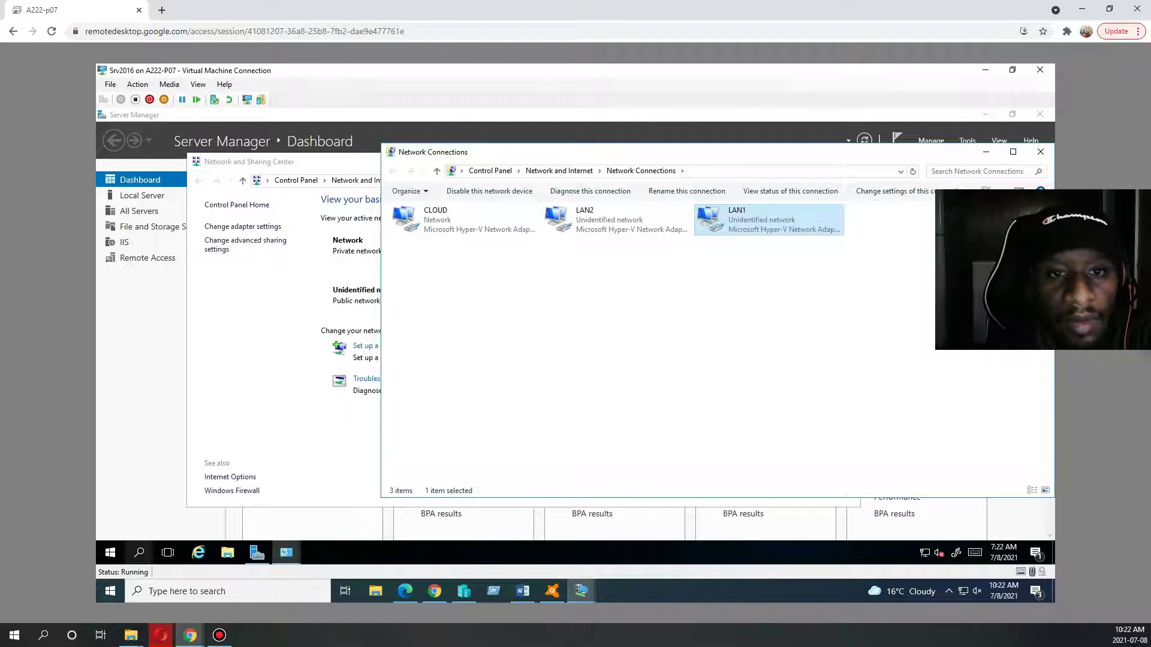
left_click(138, 552)
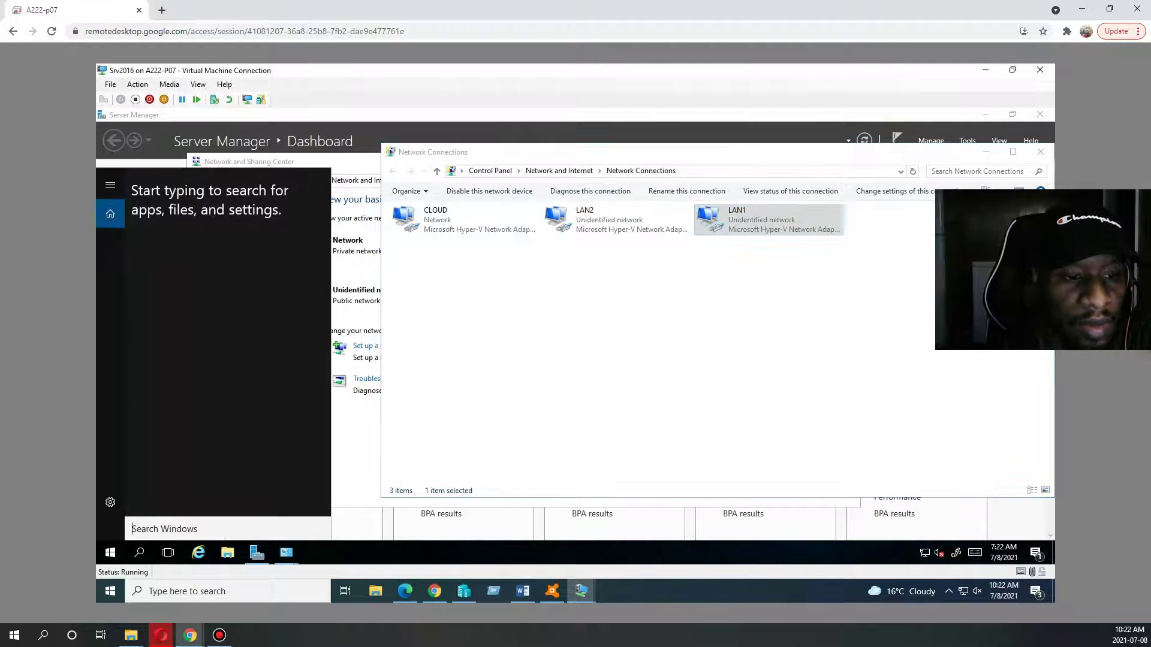
type("C")
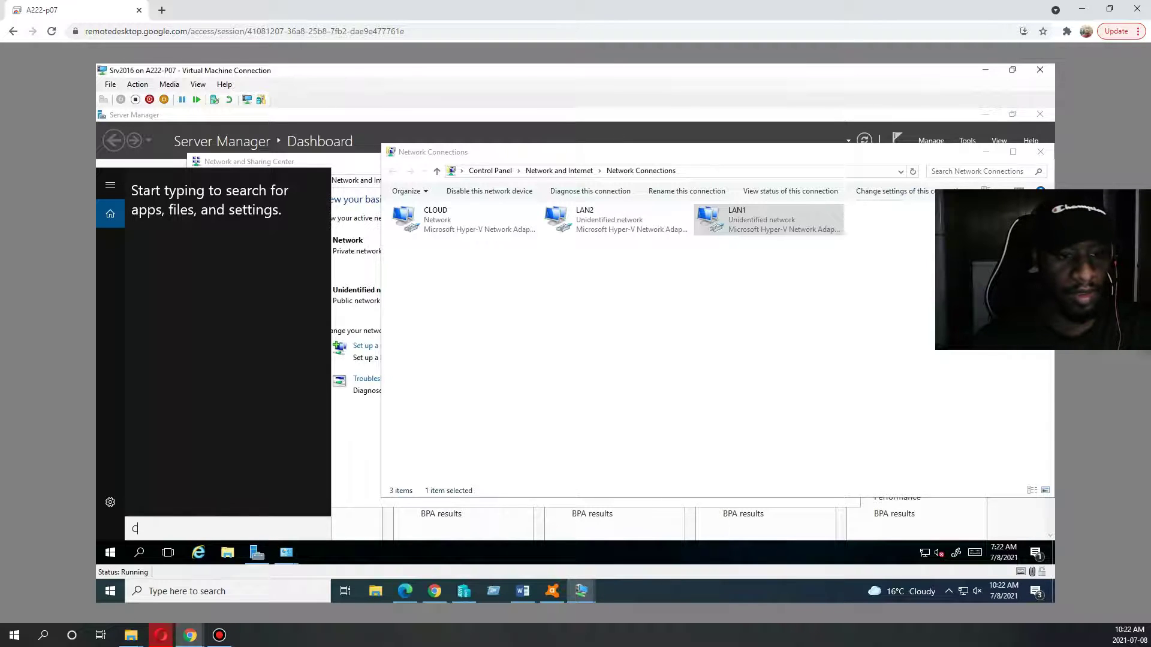
type("Md")
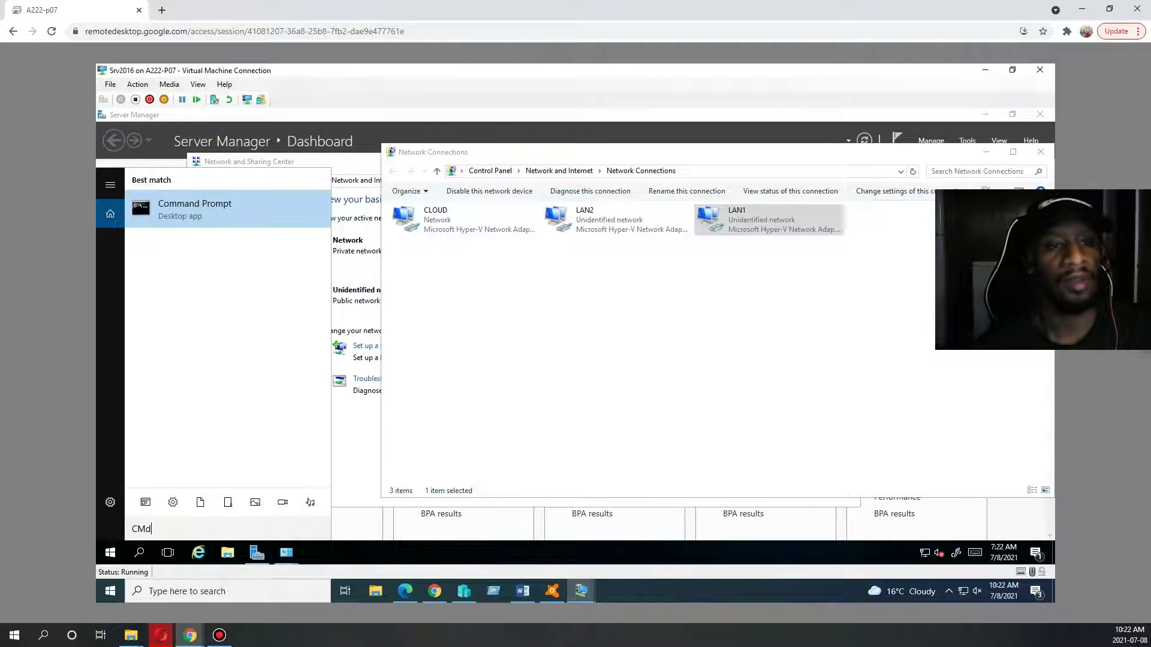
key("Return")
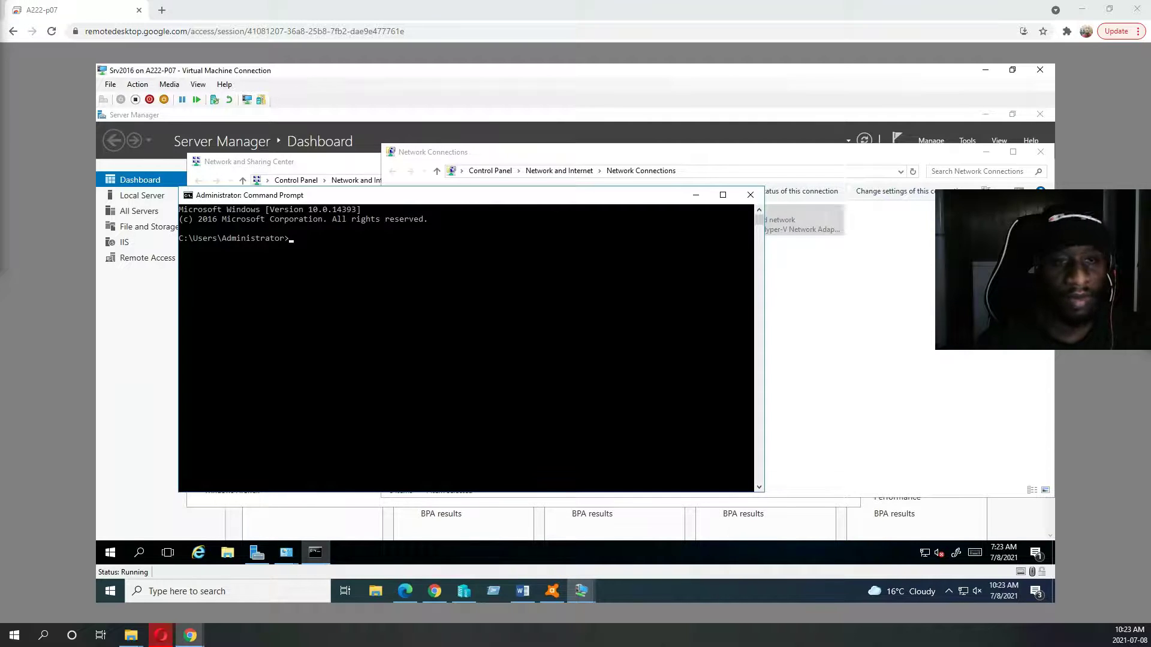
Ping 8.8.8.8 to test the server's internet connectivity, and minimize Command Prompt
left_click(305, 238)
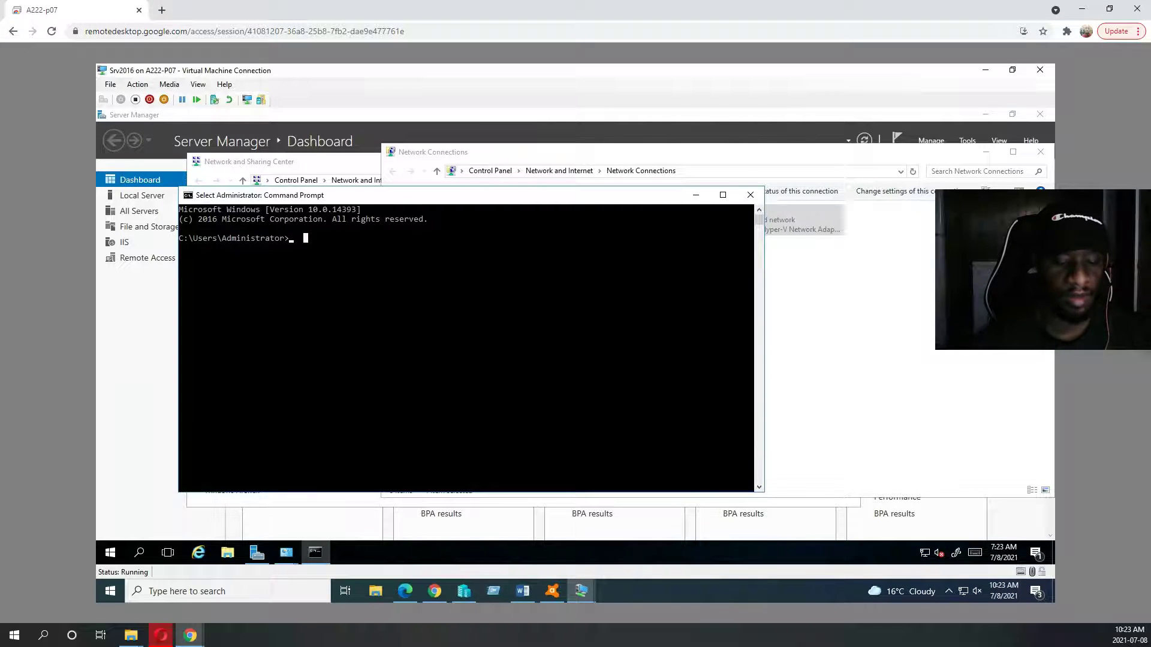
type("ping")
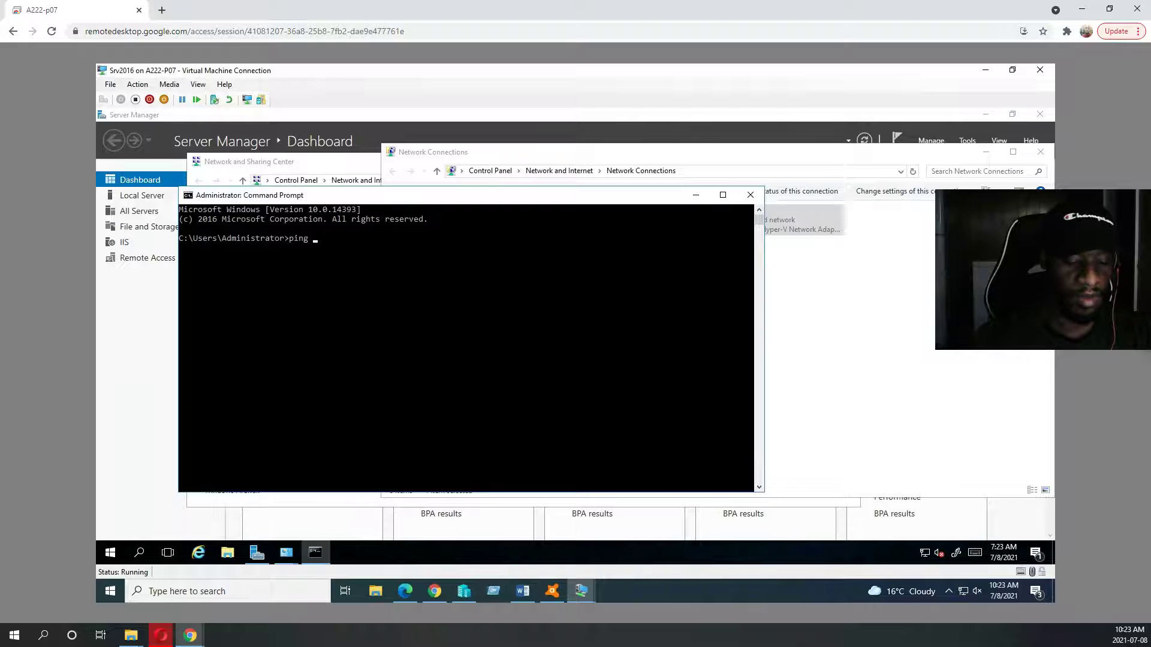
type(" 8.8.8.8")
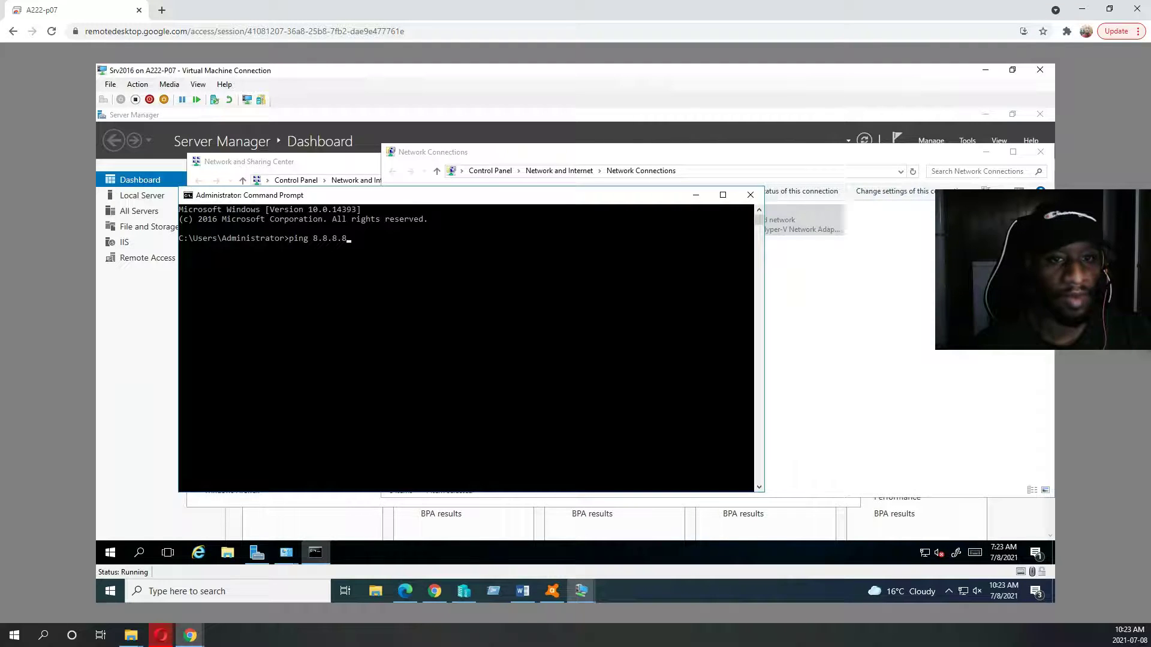
key("Return")
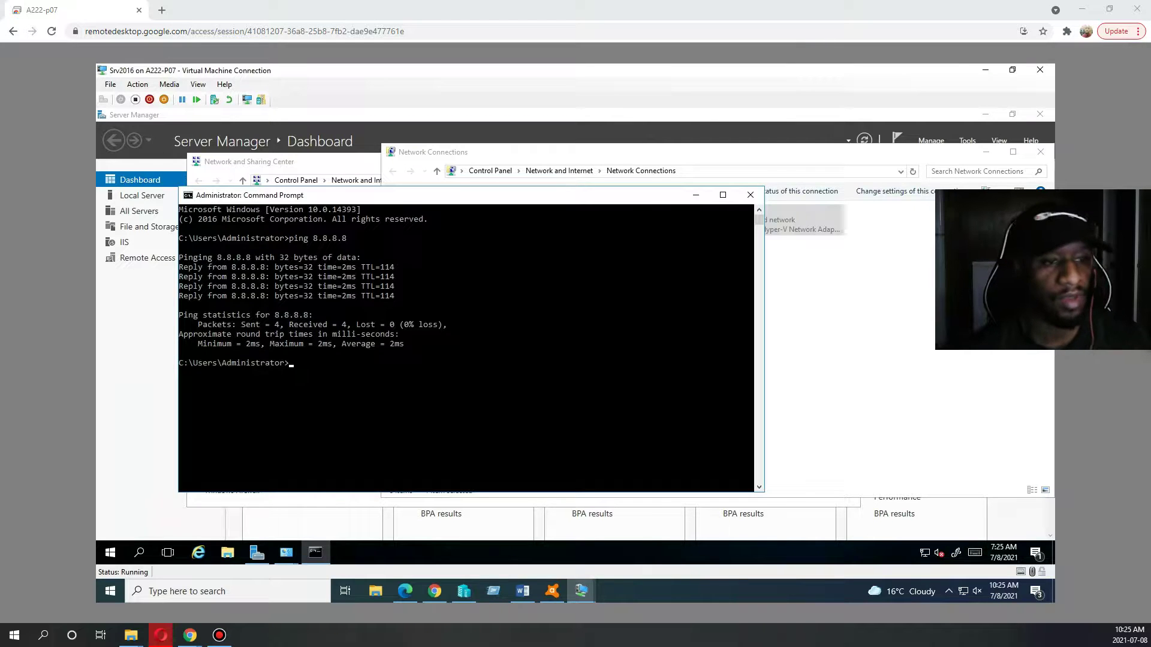
left_click(387, 362)
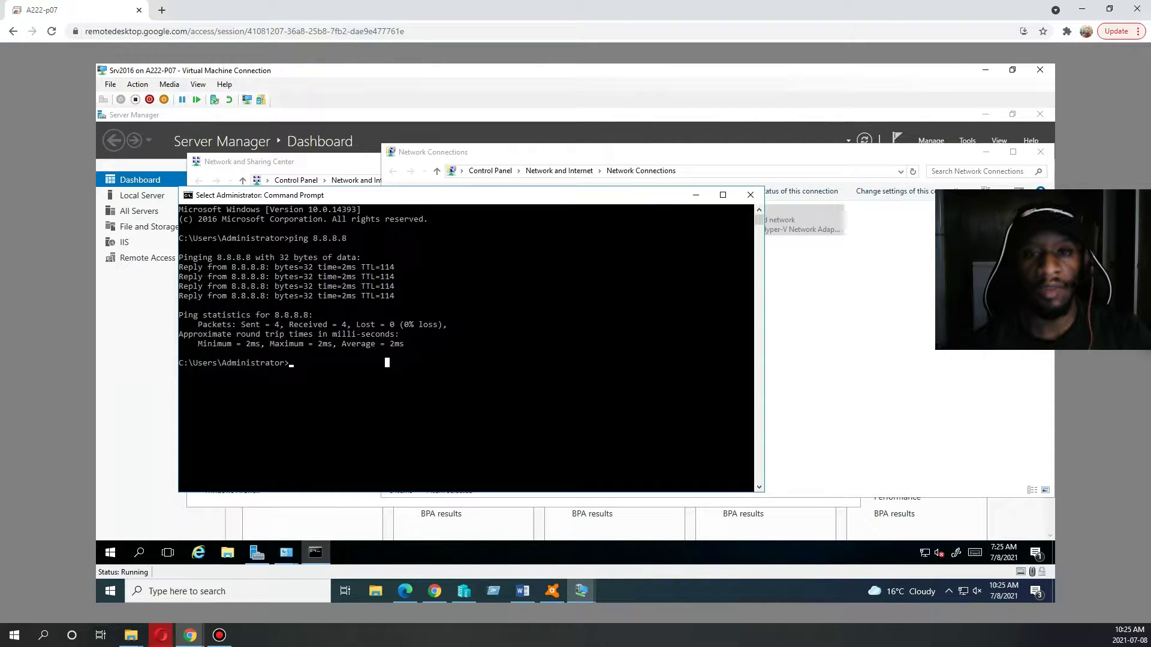
left_click(696, 194)
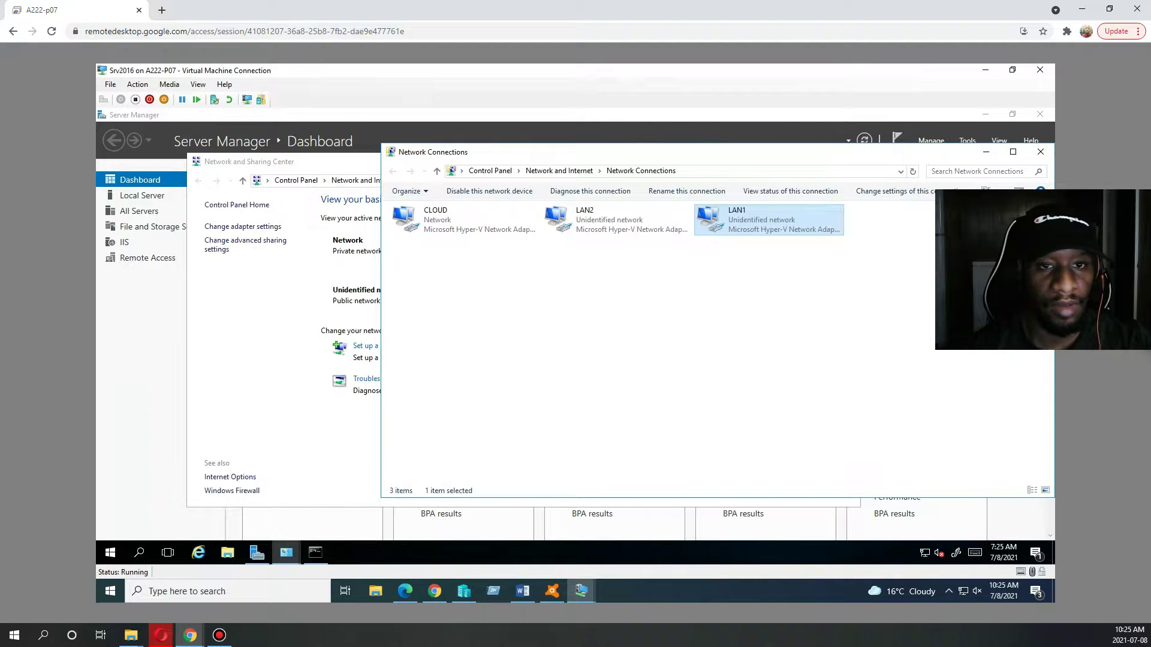
Start adding roles and features from the Server Manager dashboard, using role-based or feature-based installation on SRV2016
left_click(473, 129)
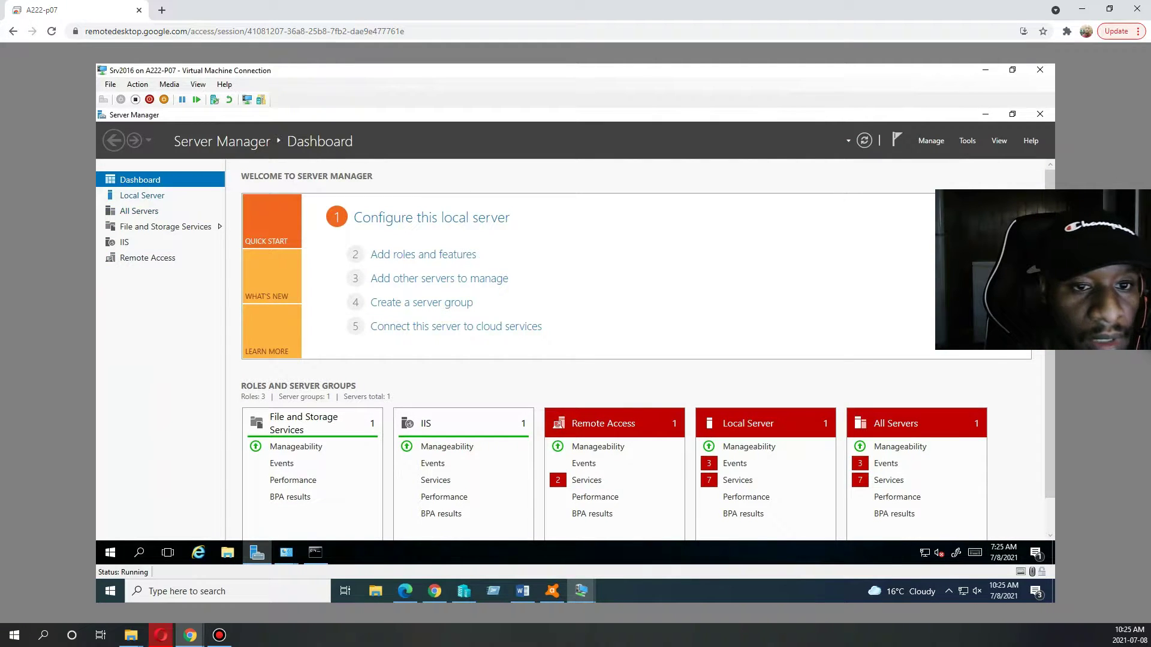
left_click(424, 254)
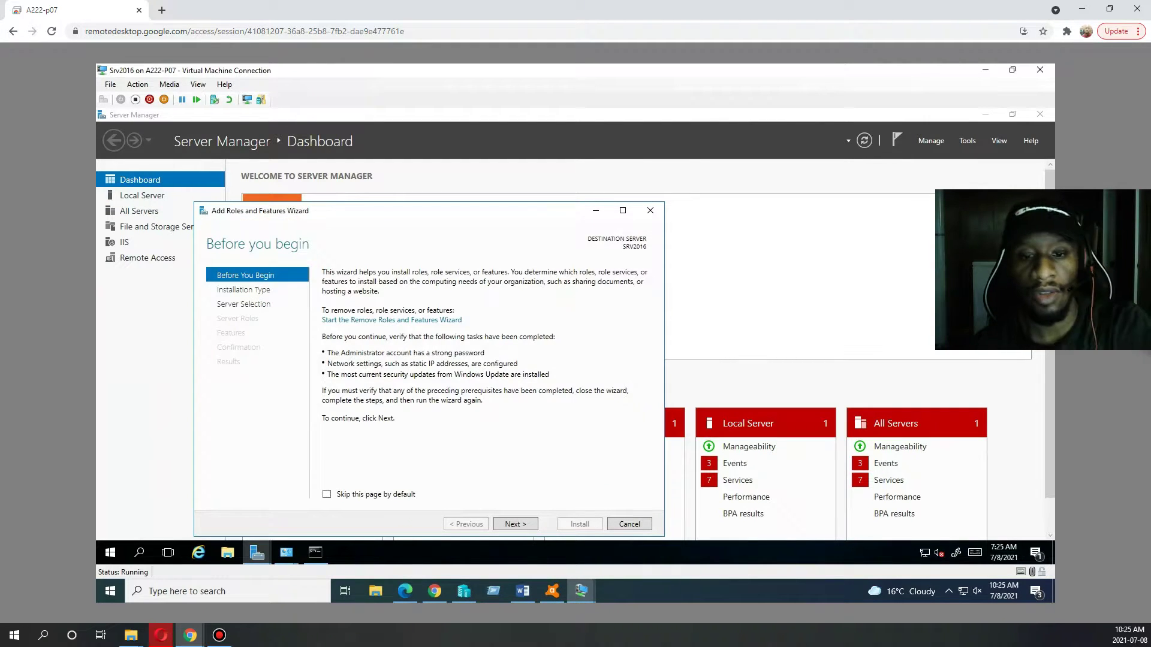
key("Return")
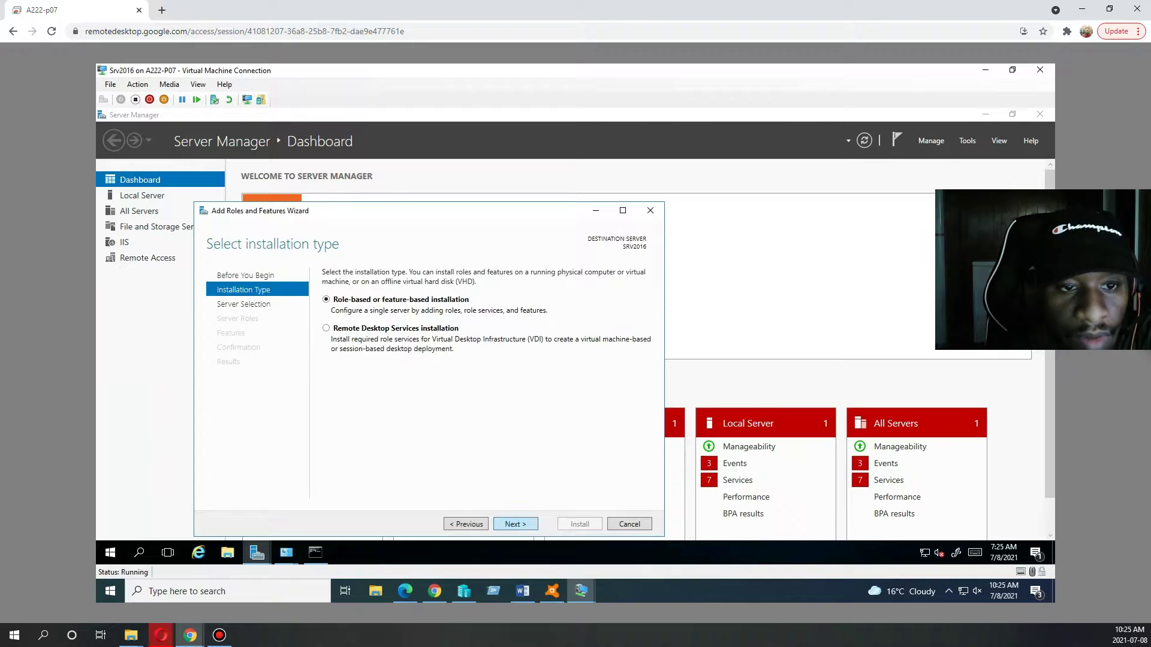
key("Return")
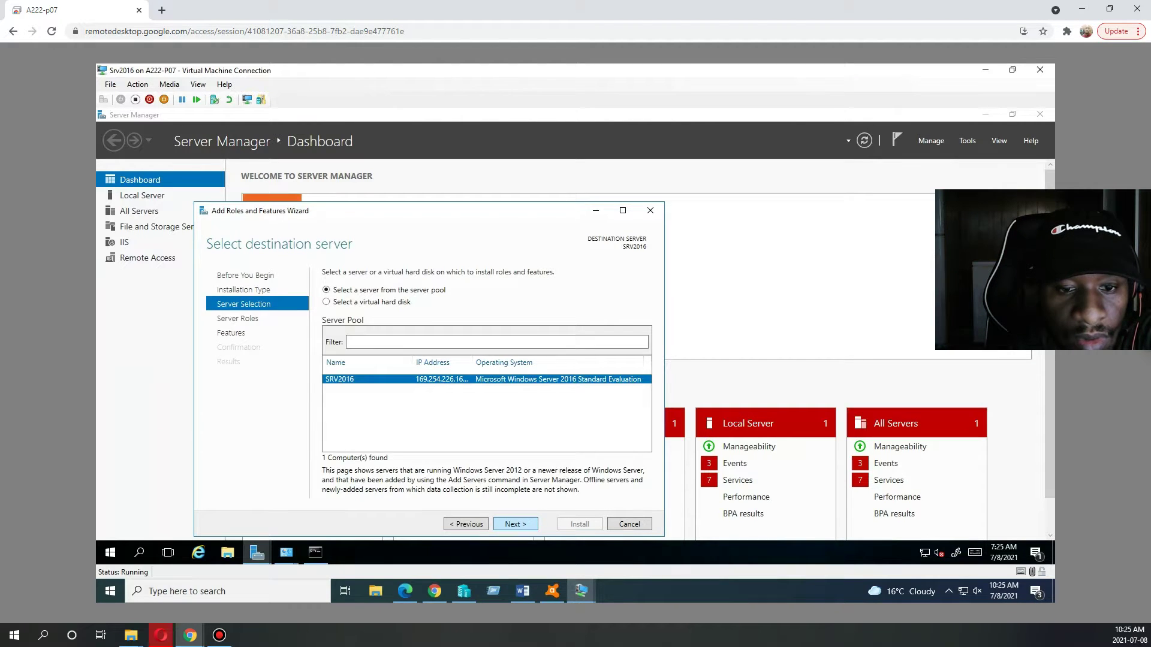
key("Return")
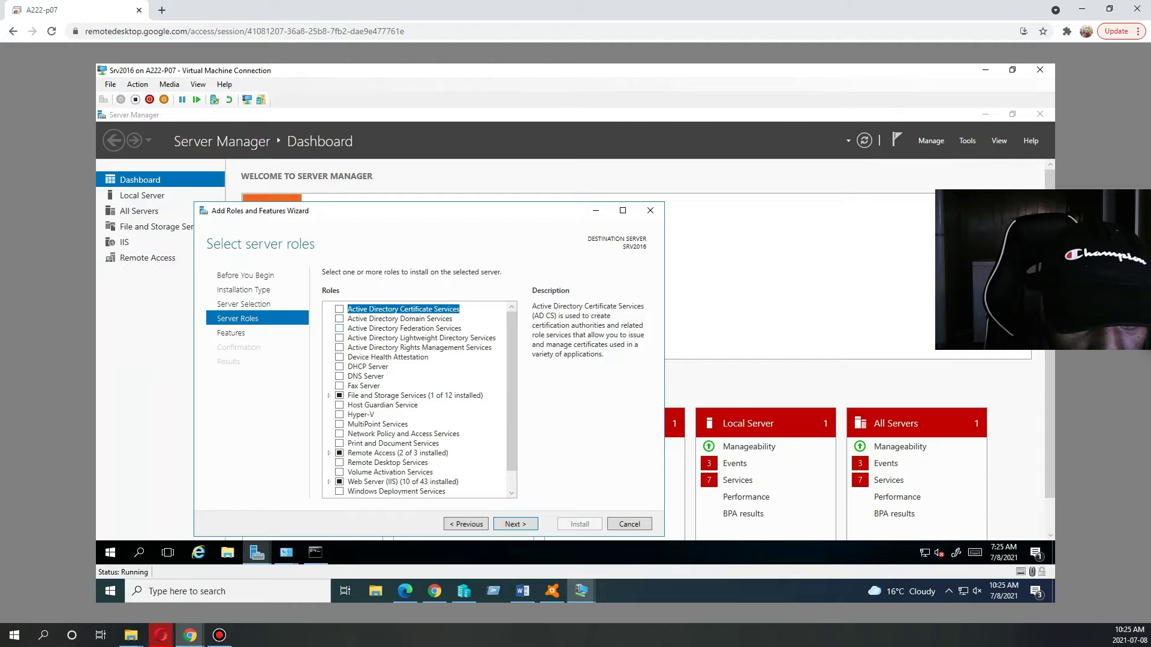
Select the Active Directory Domain Services role with its required tools, keep the default features, and start the installation
key("Down")
key("space")
key("Return")
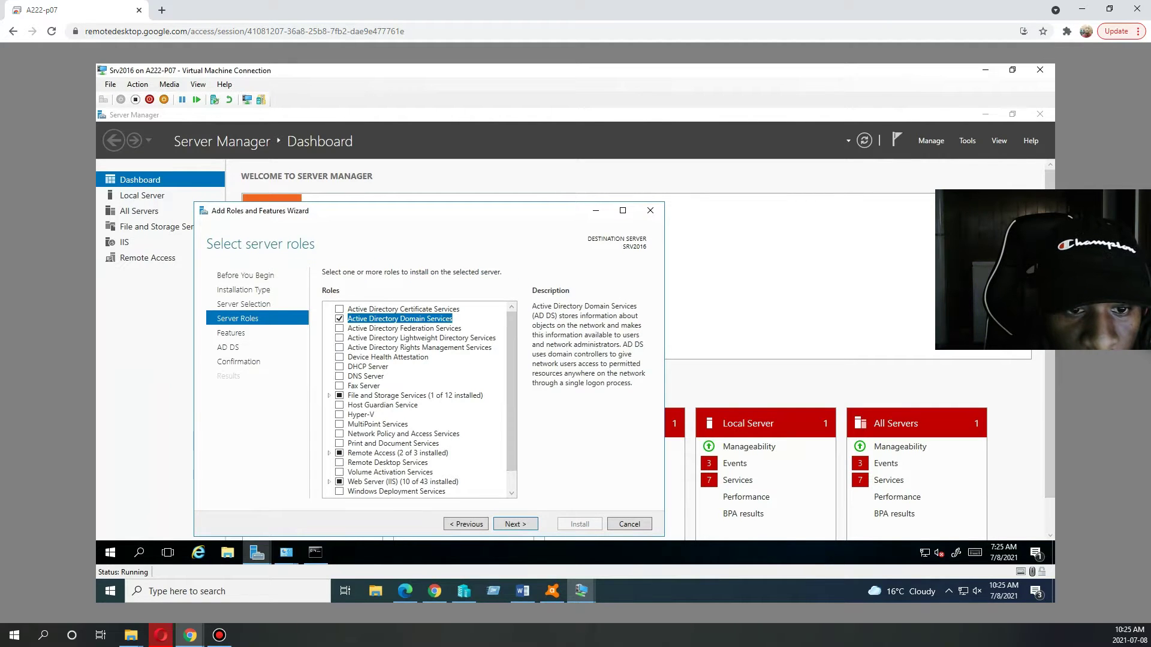
key("Return")
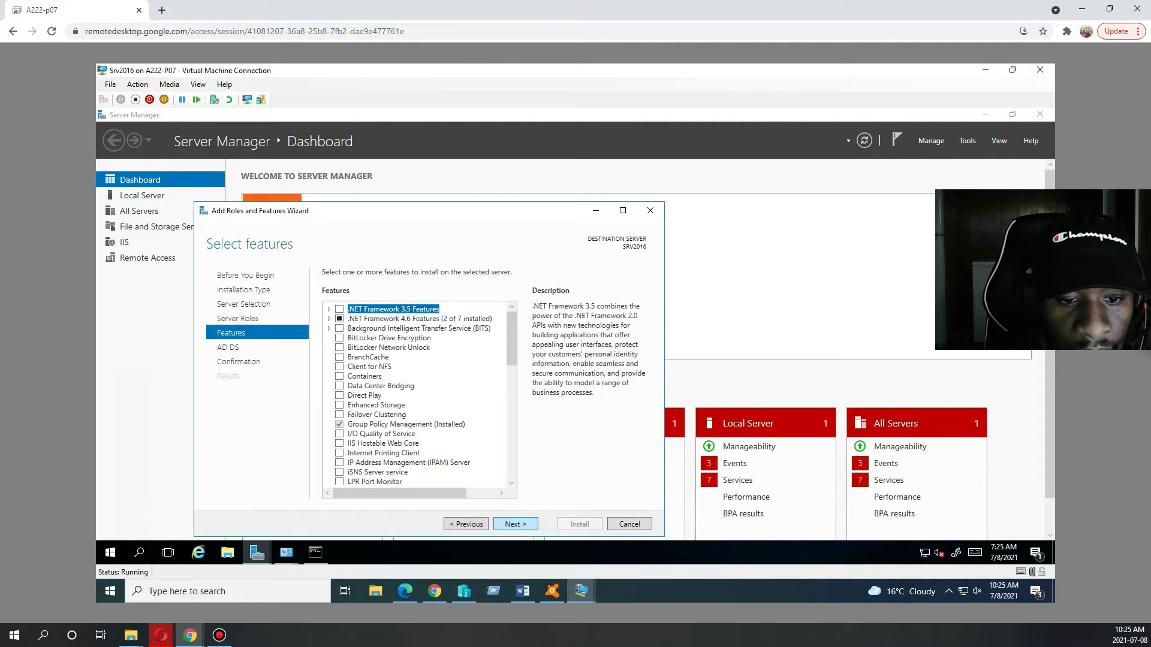
key("Return")
key("Return")
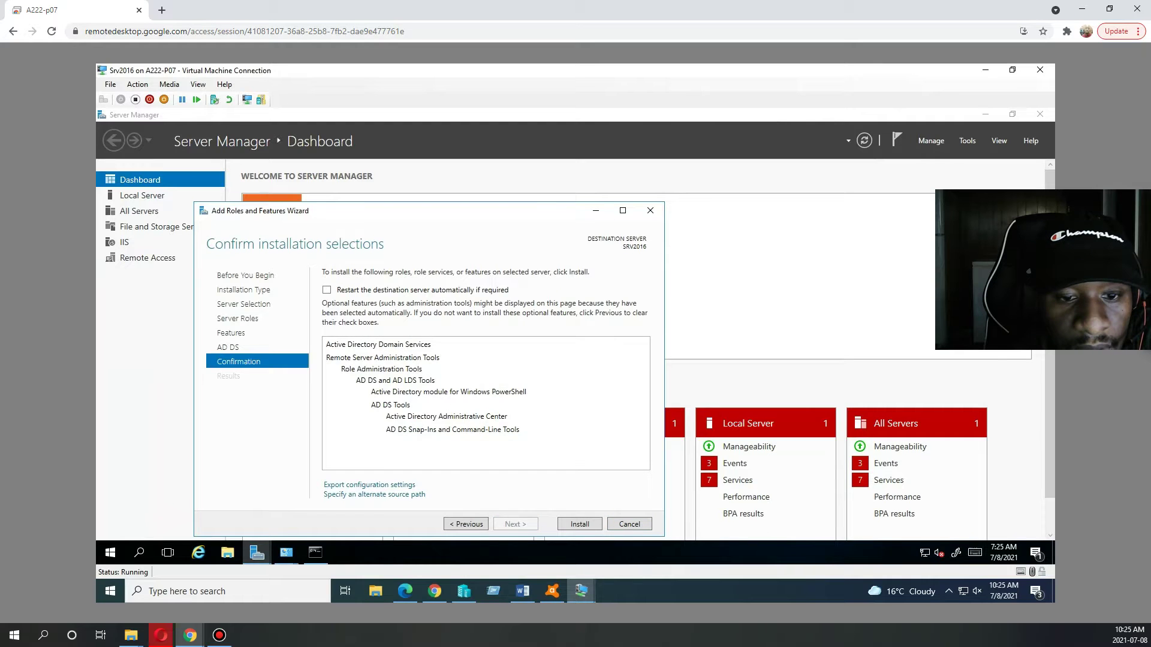
key("Return")
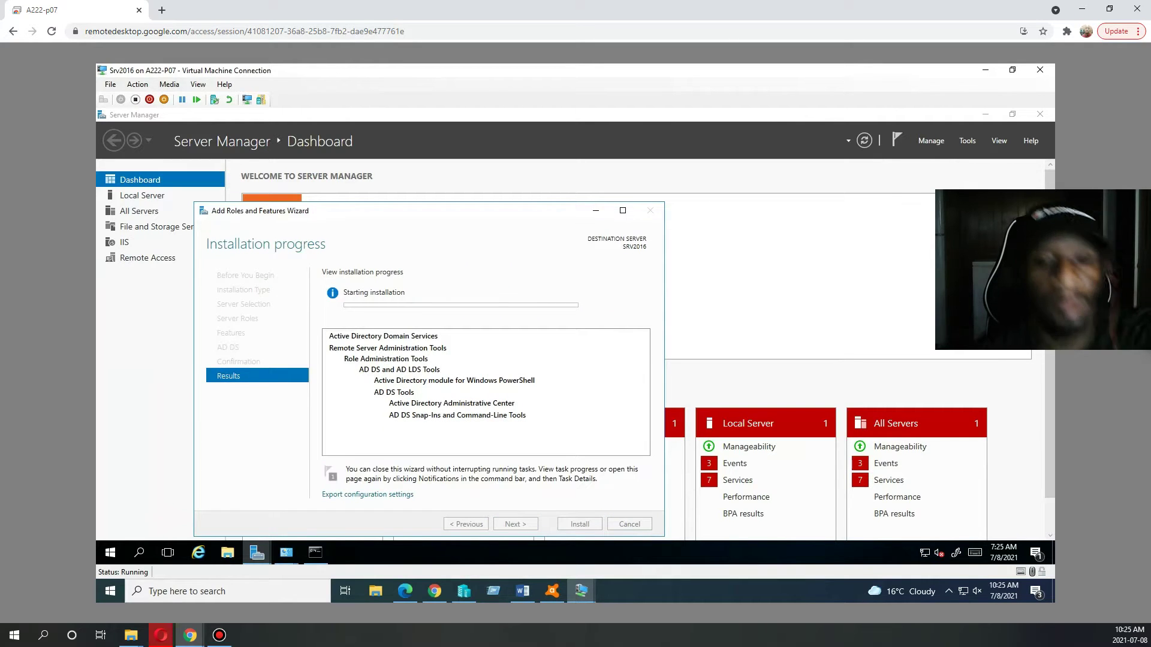